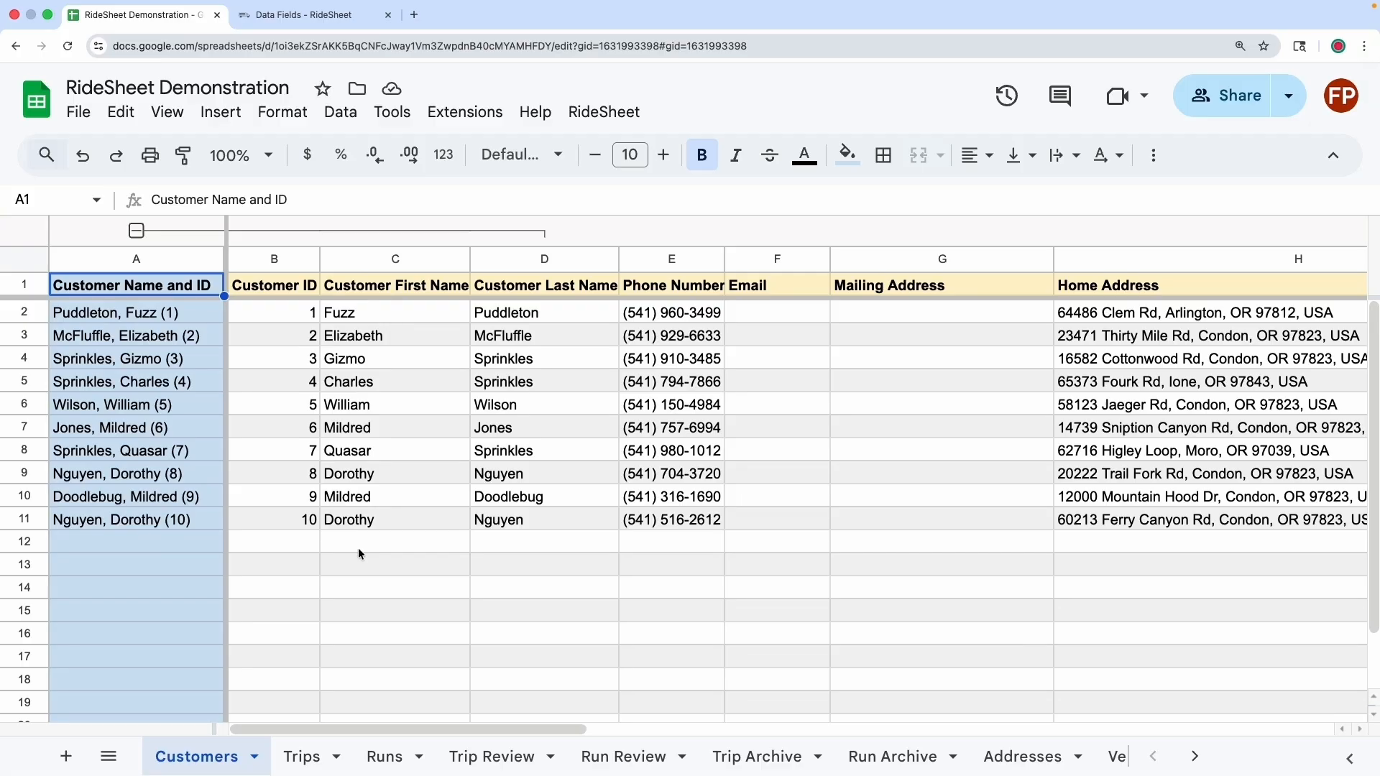
# Step: Add a new customer in row 12 of the Customers sheet by entering the customer's first name and last name
pyautogui.click(364, 546)
pyautogui.click(359, 546)
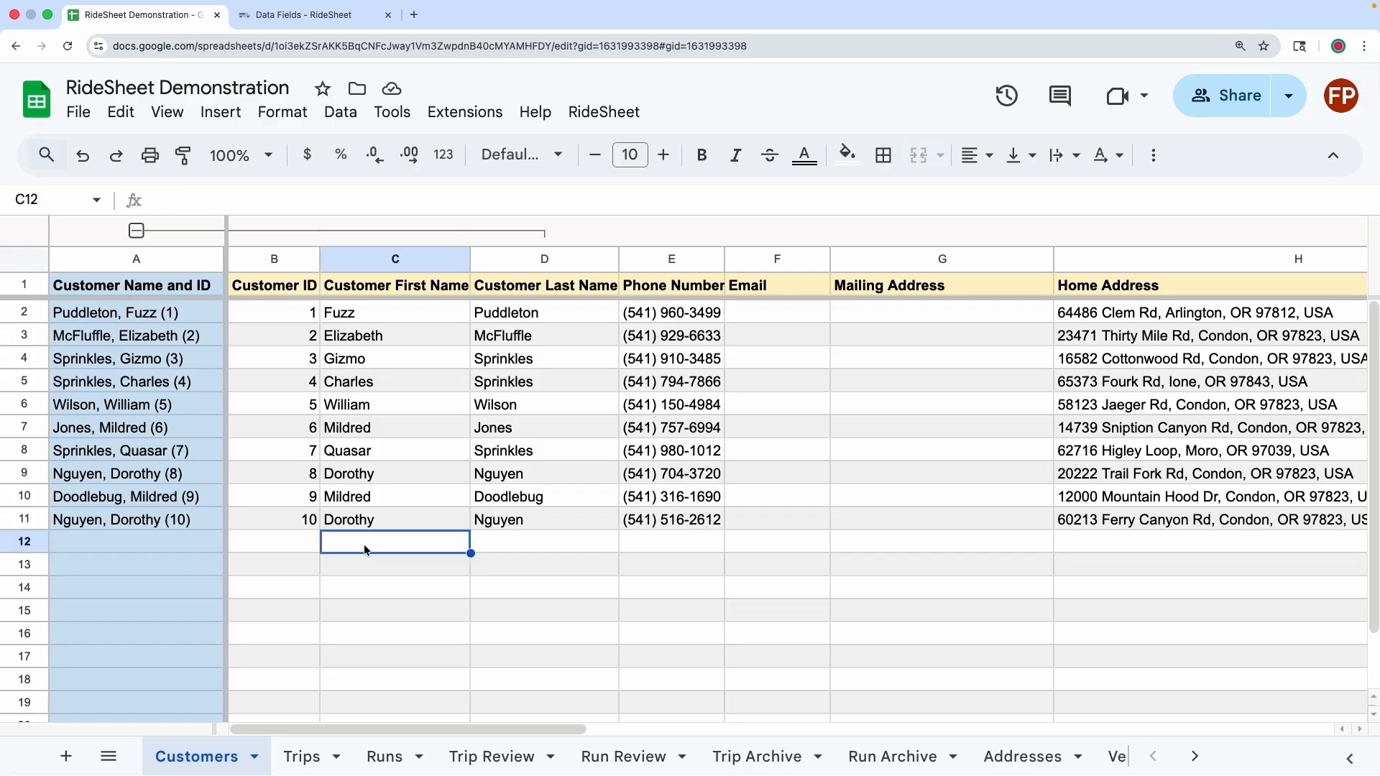
pyautogui.write('John')
pyautogui.press('Tab')
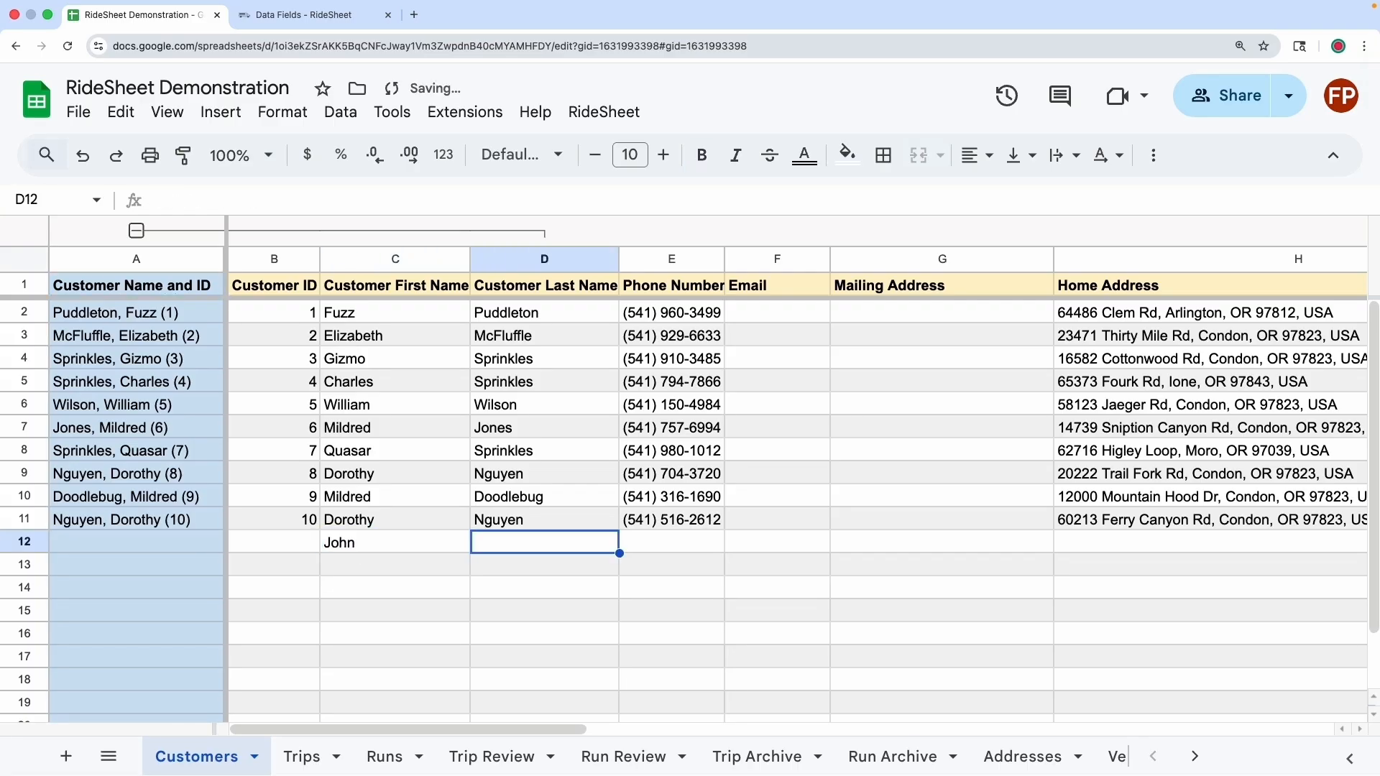
pyautogui.write('Cus')
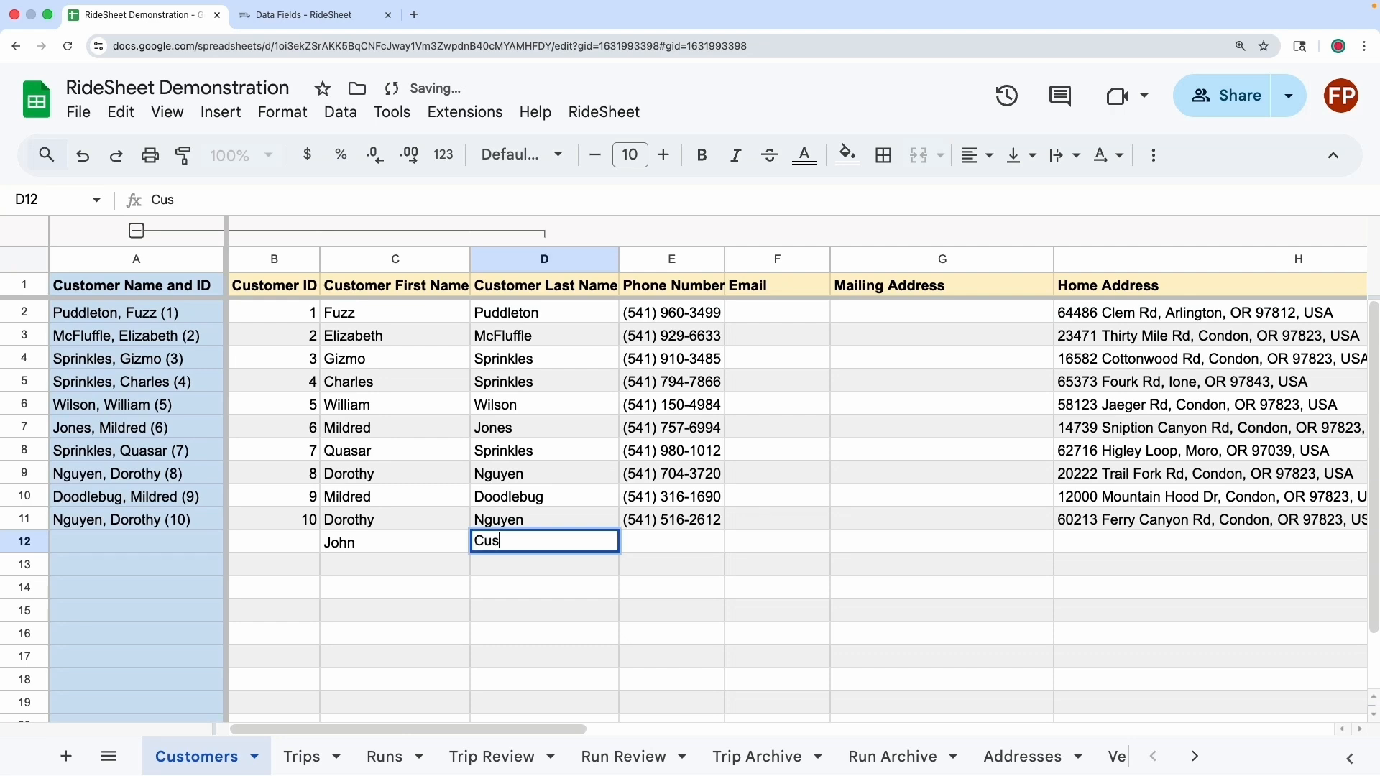
pyautogui.write('tomer')
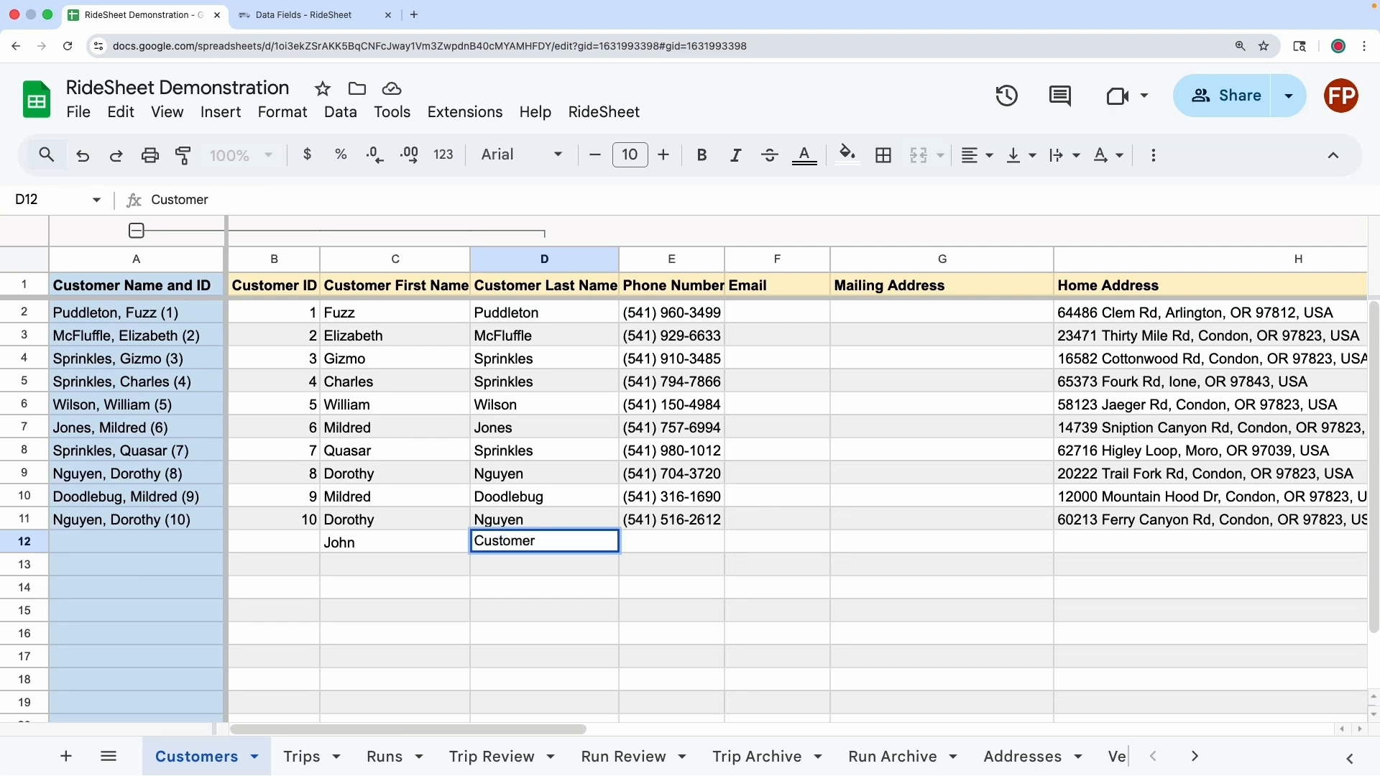
pyautogui.press('Tab')
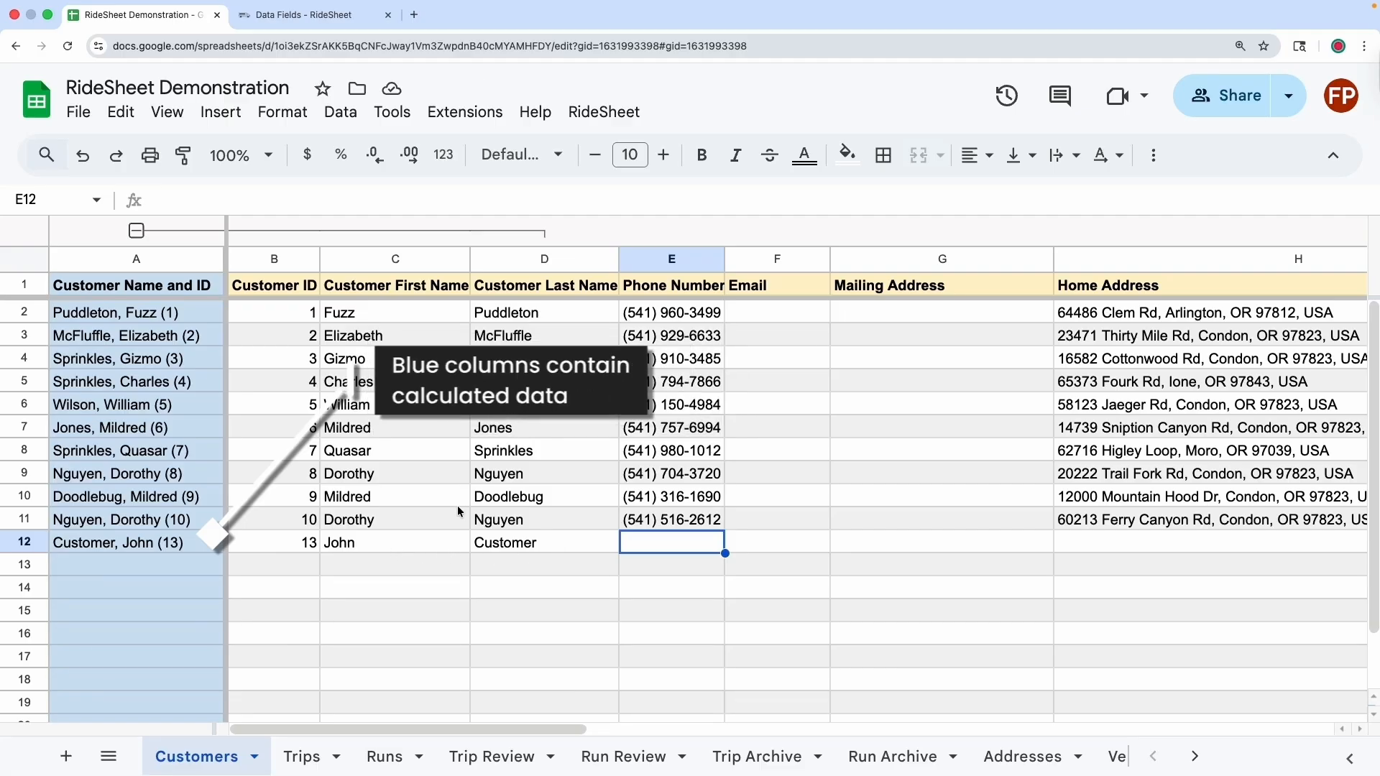
# Step: Check the new row's Customer ID and its calculated Customer Name and ID entry
pyautogui.click(296, 547)
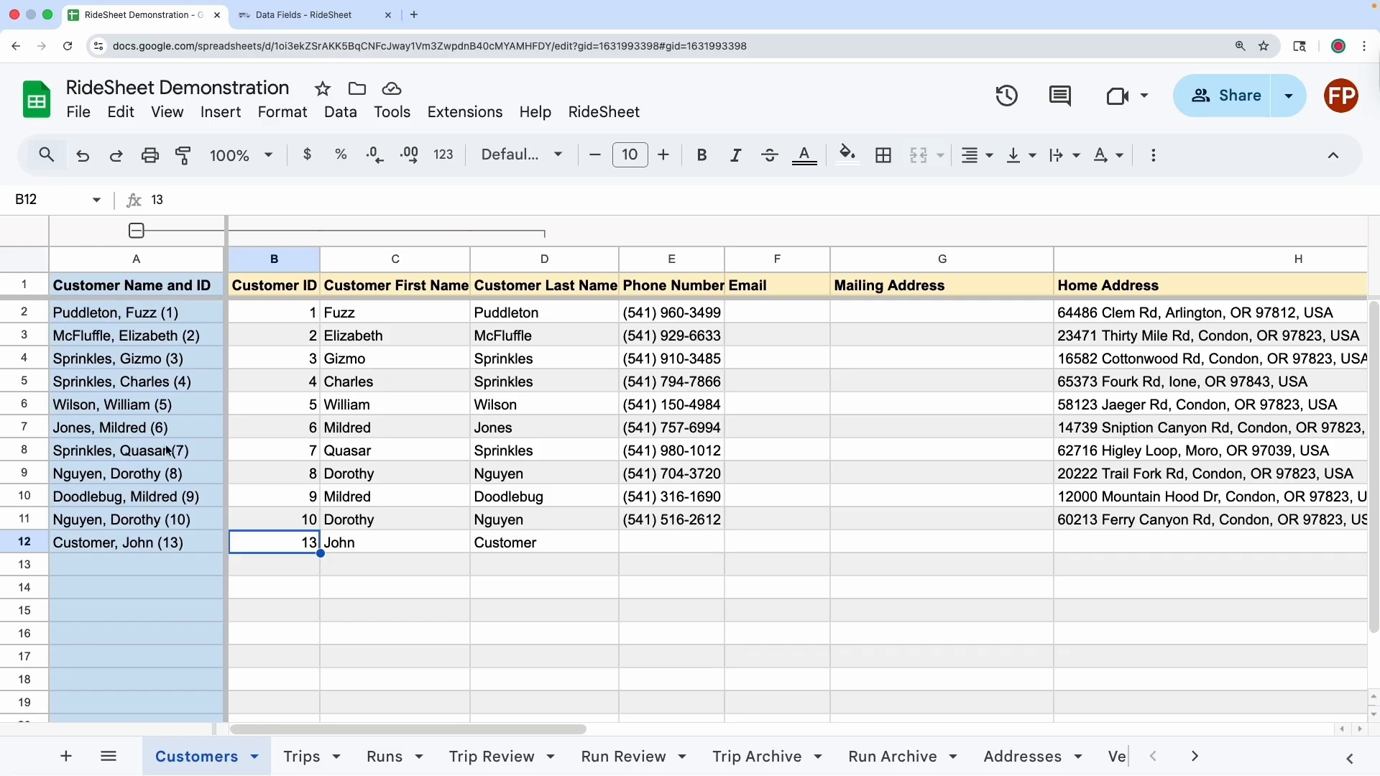
pyautogui.click(150, 546)
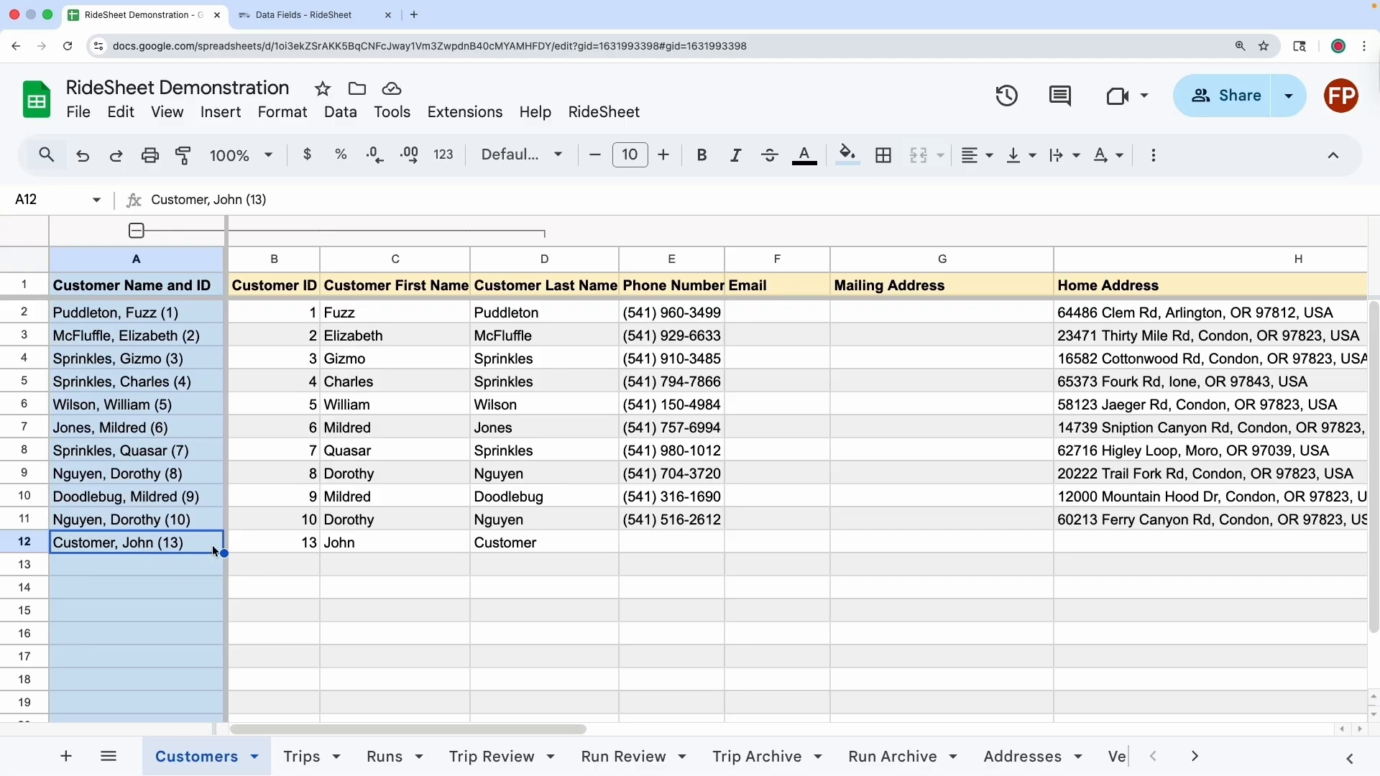
pyautogui.click(556, 549)
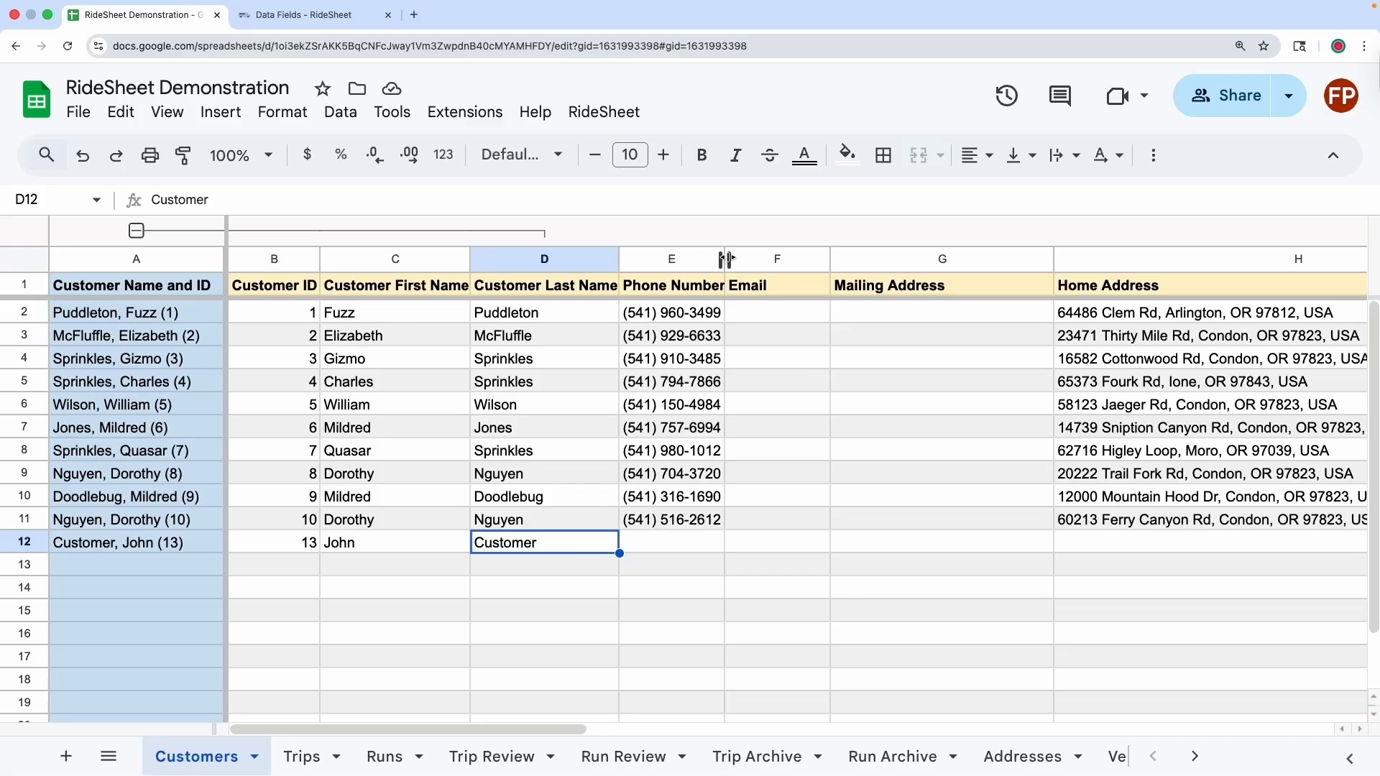
# Step: Review the remaining customer columns, from phone number and addresses to the default service, trip purpose, mobility and notes fields
pyautogui.click(659, 548)
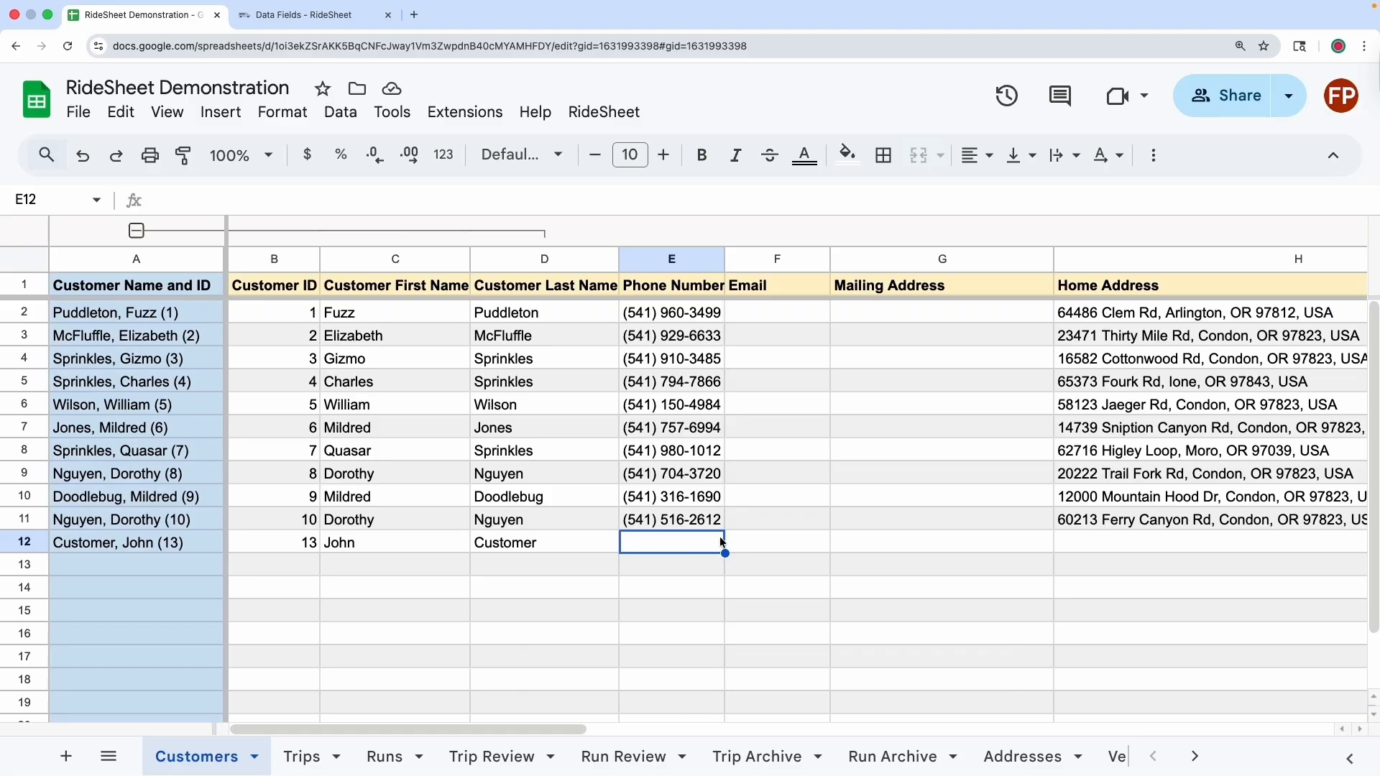
pyautogui.press('Tab')
pyautogui.press('Tab')
pyautogui.press('Tab')
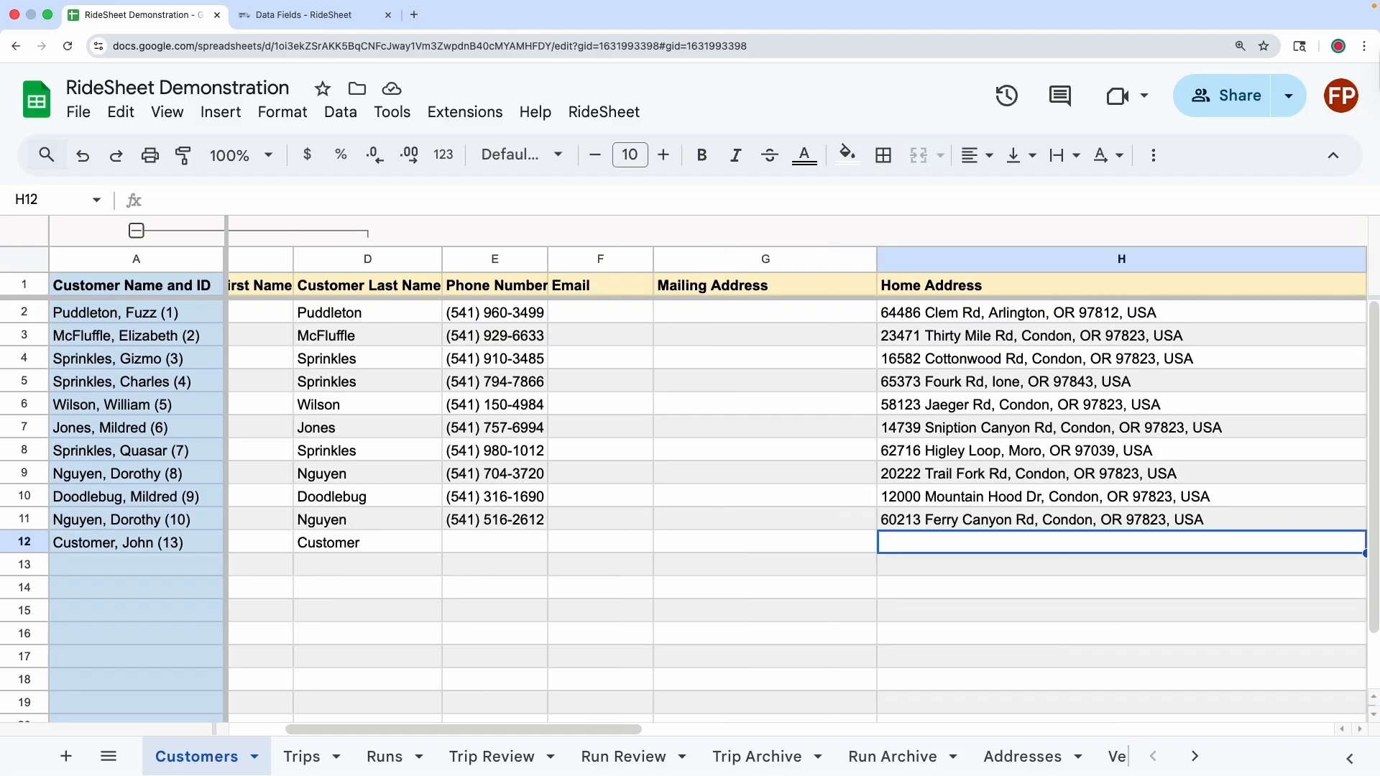
pyautogui.press('Tab')
pyautogui.hscroll(10, 792, 575)
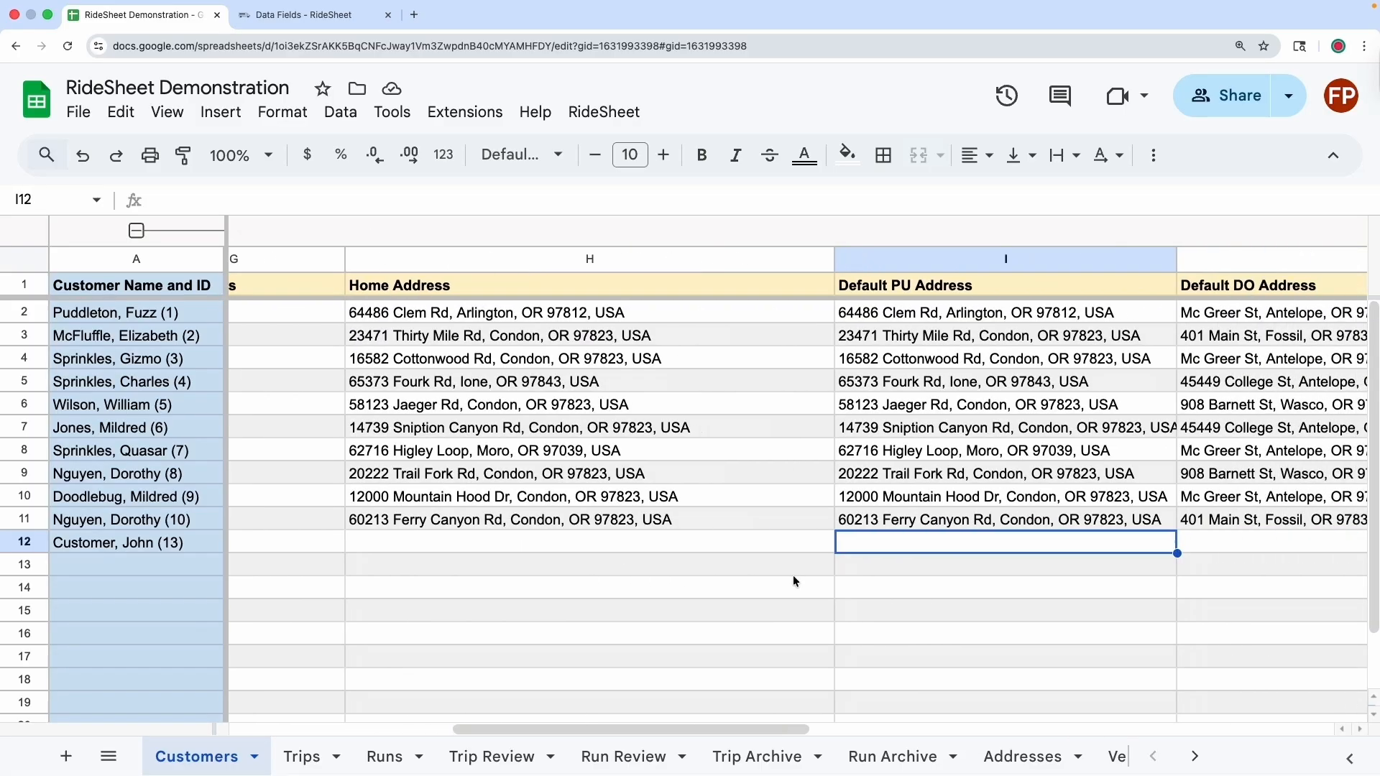
pyautogui.hscroll(1, 794, 580)
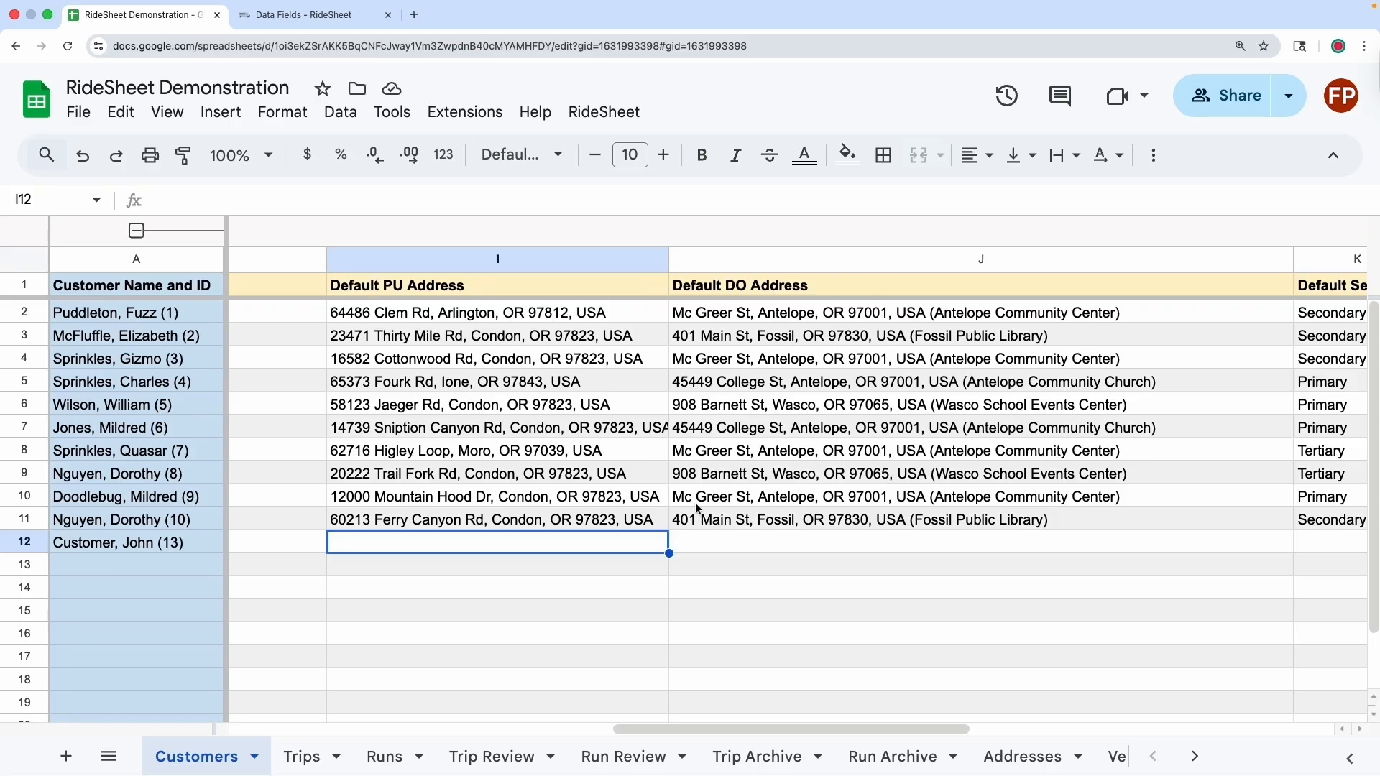
pyautogui.hscroll(2, 694, 506)
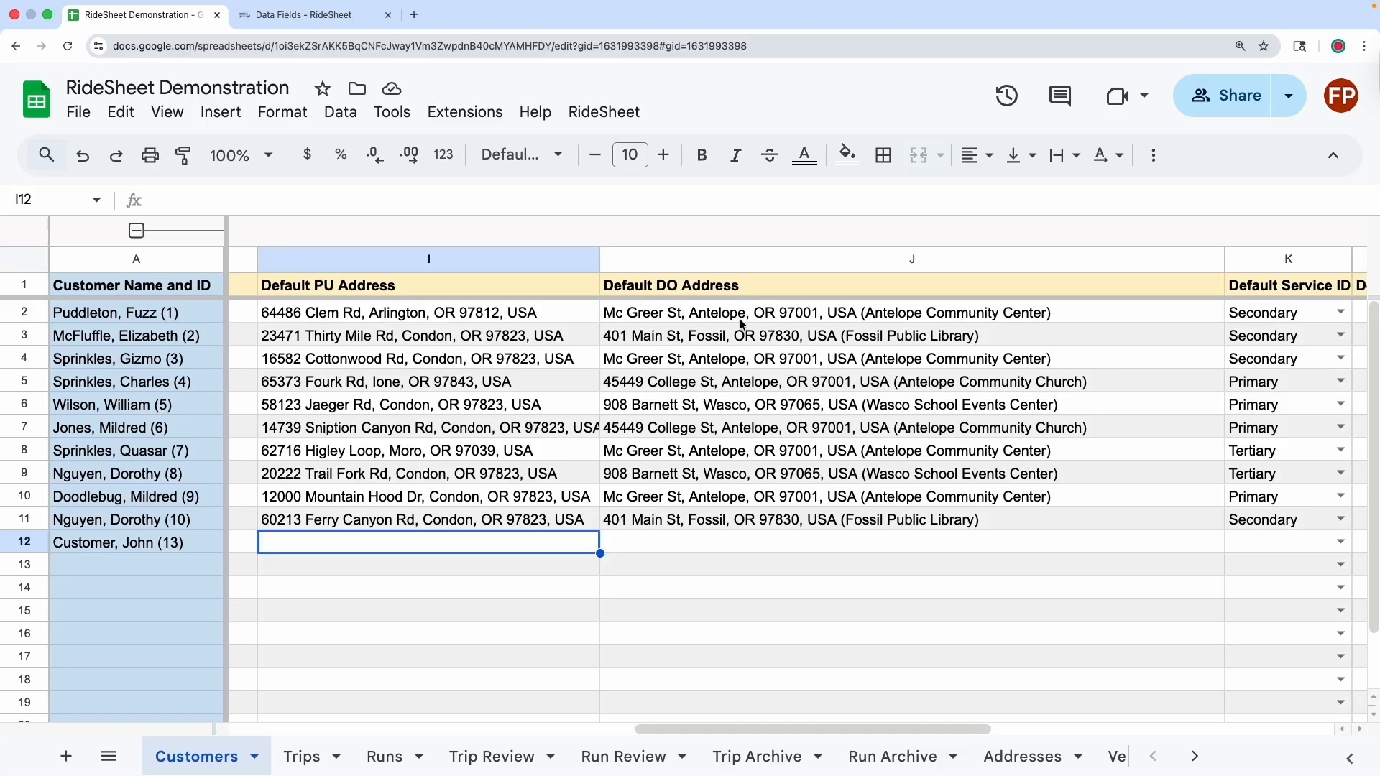
pyautogui.hscroll(8, 741, 323)
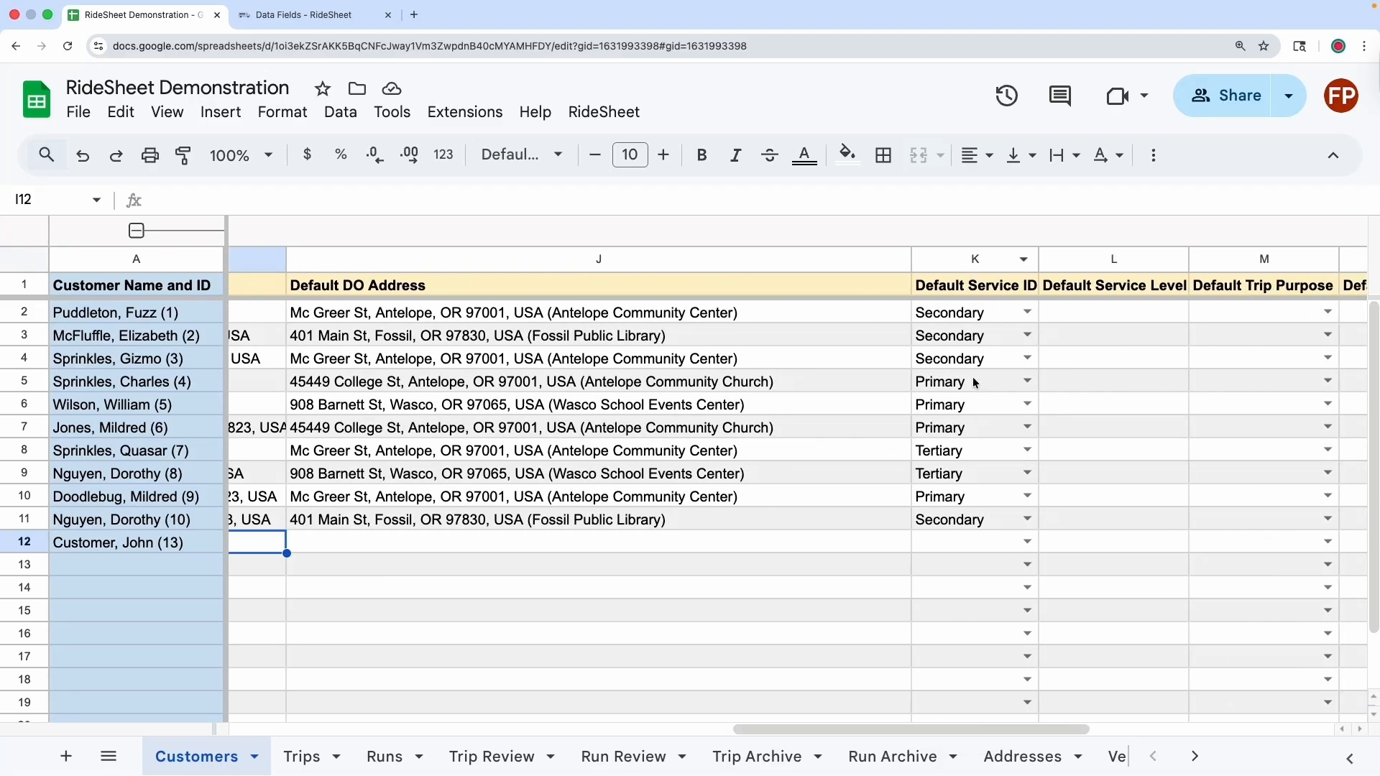
pyautogui.hscroll(7, 1124, 385)
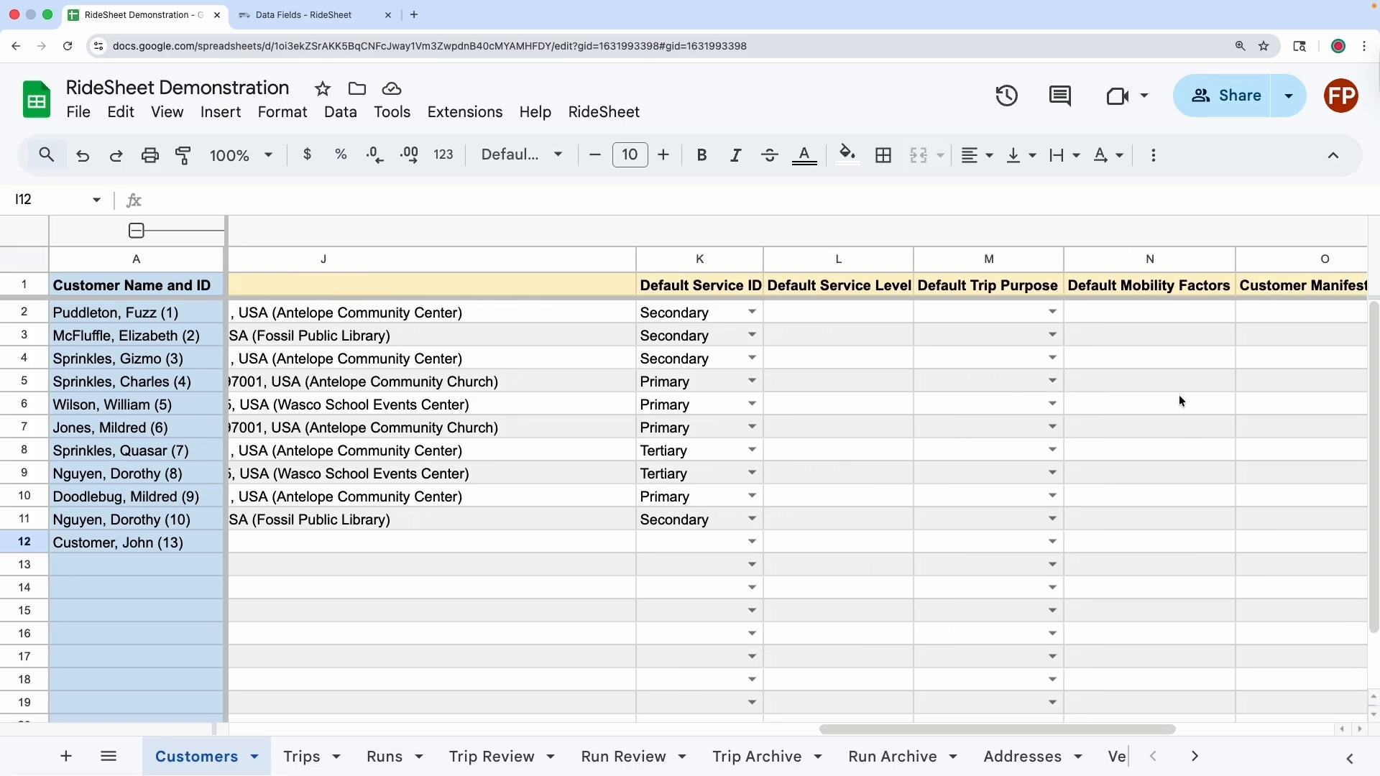
pyautogui.hscroll(5, 1179, 398)
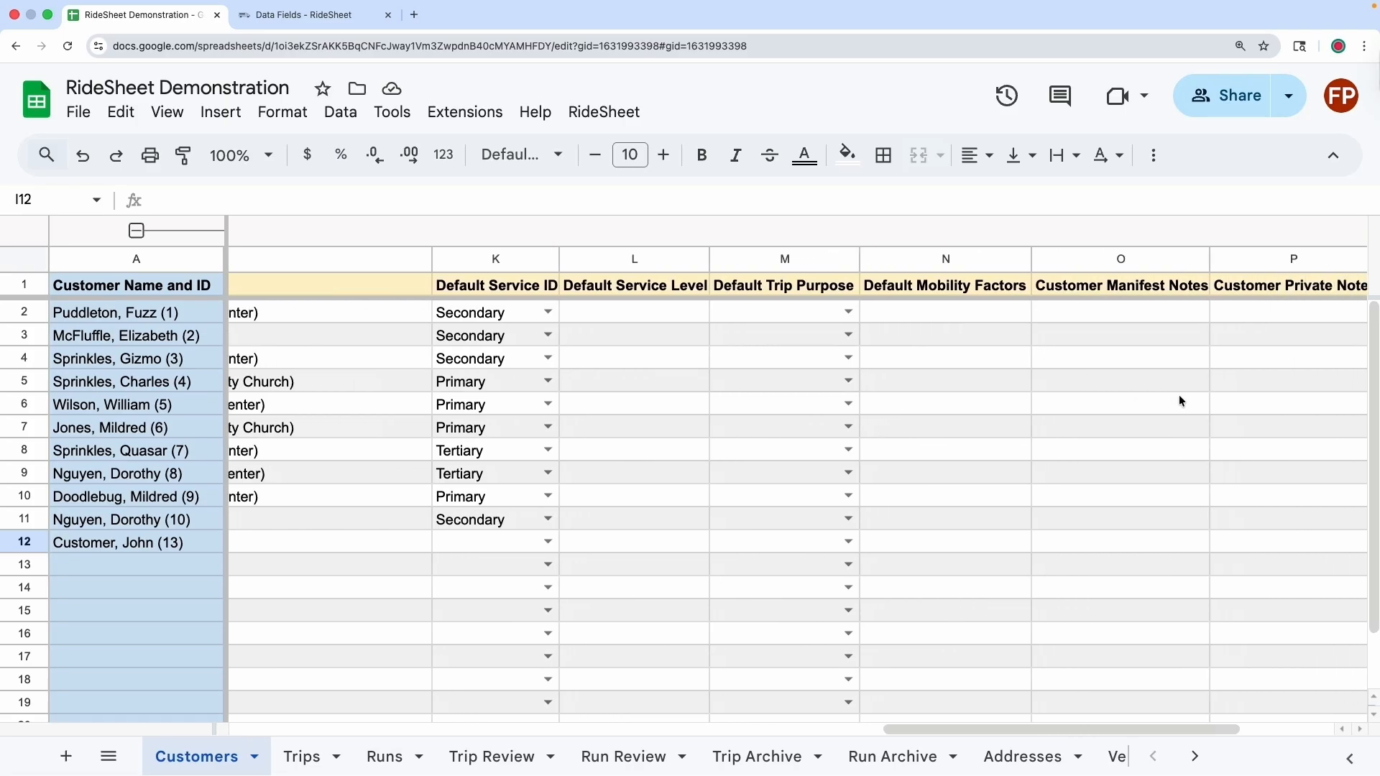
pyautogui.hscroll(-20, 1180, 400)
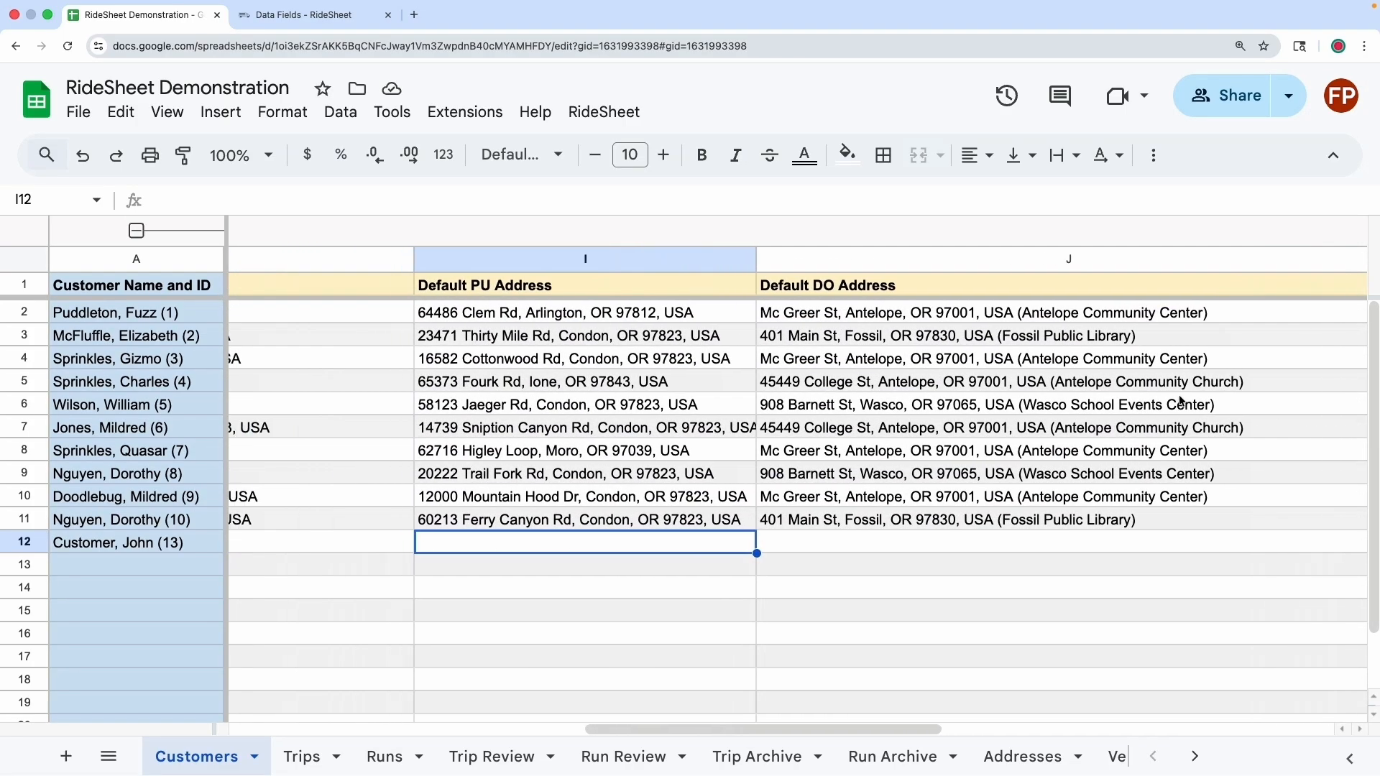
pyautogui.hscroll(-1, 1180, 401)
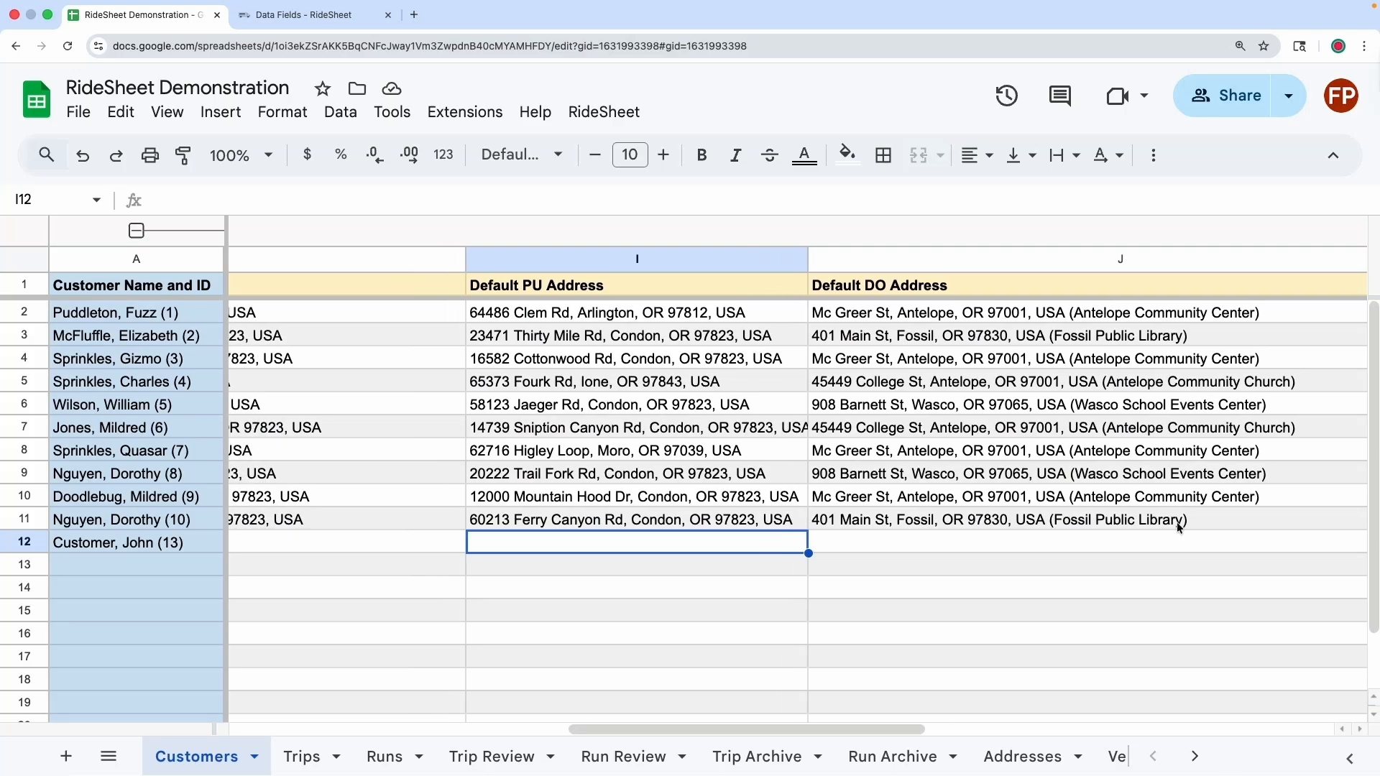
# Step: Enter "Powells bookstore portland or" as the new customer's Default PU Address in row 12 and check the resolved address
pyautogui.hscroll(-5, 933, 519)
pyautogui.hscroll(-1, 933, 519)
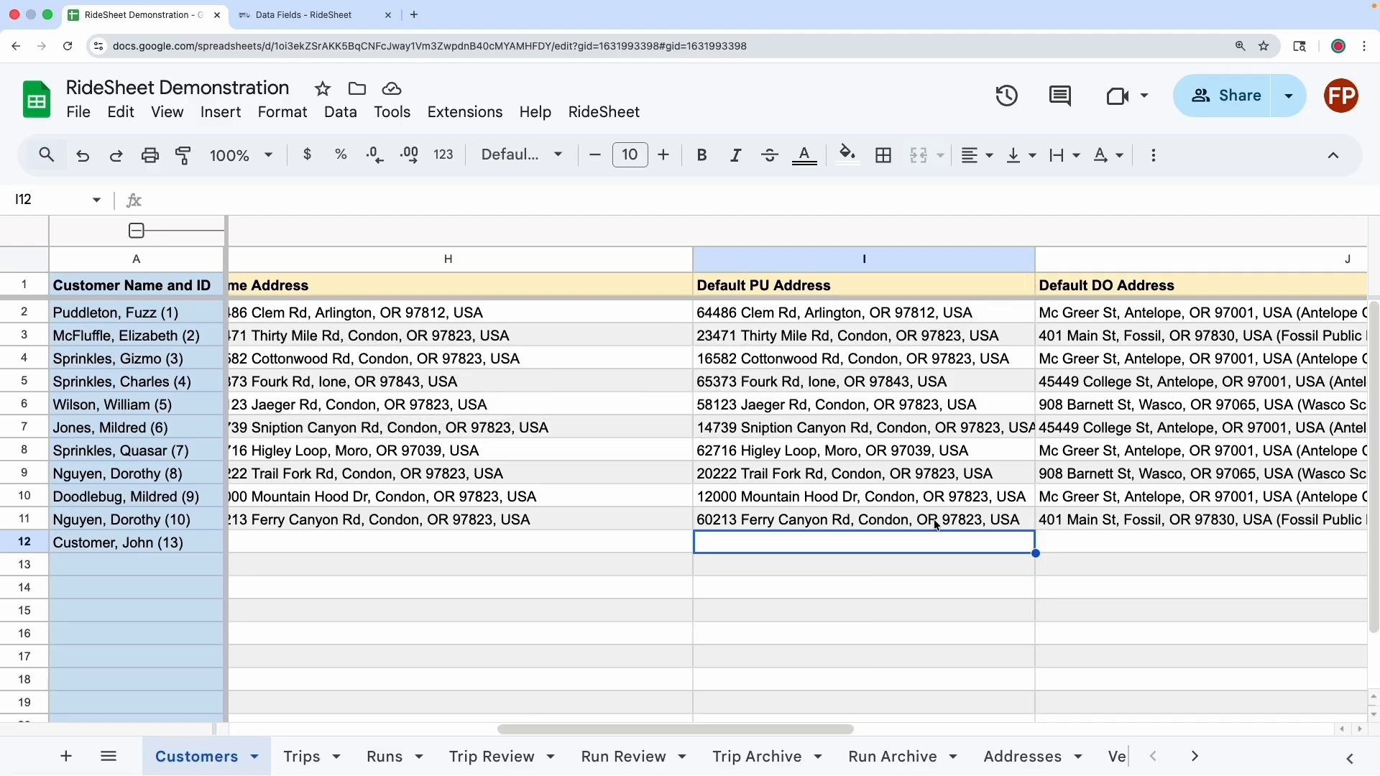
pyautogui.write('Powe')
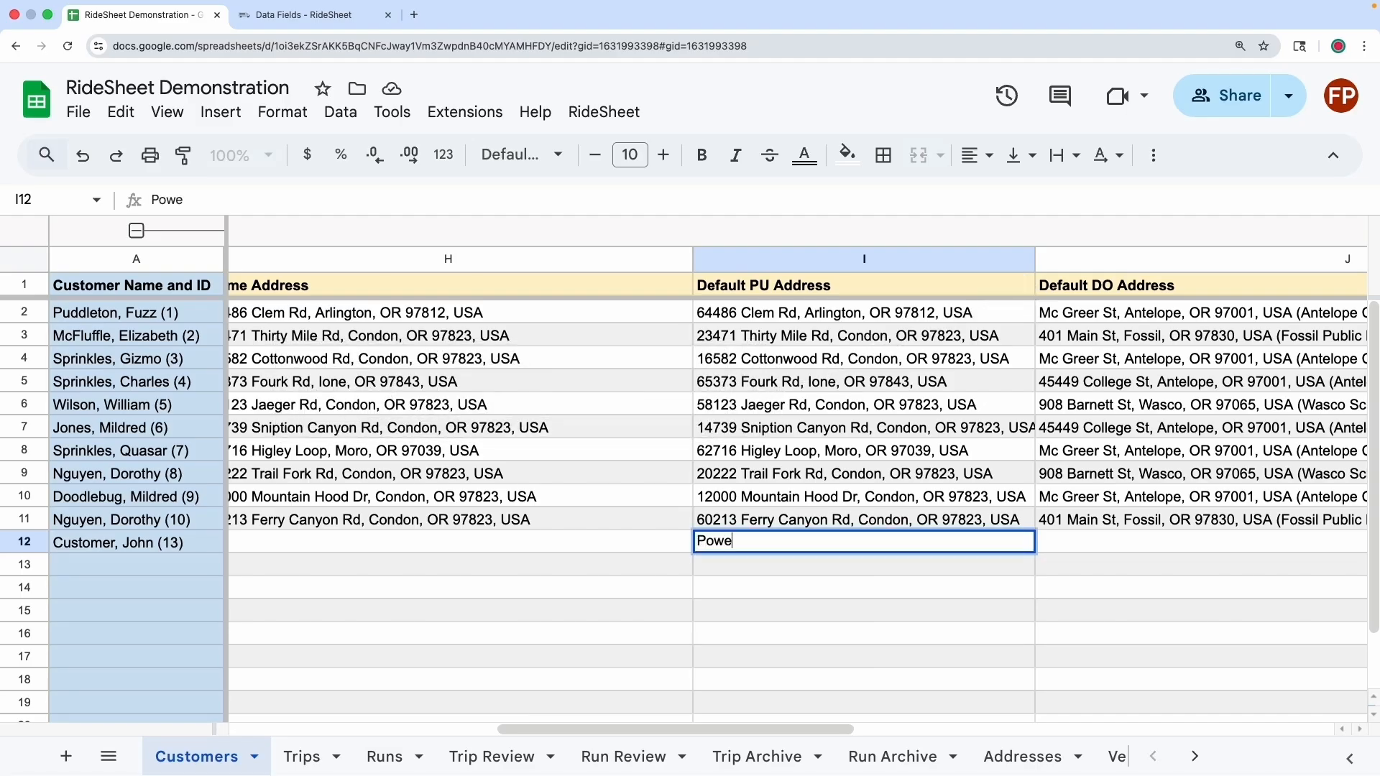
pyautogui.write('lls bookstore ')
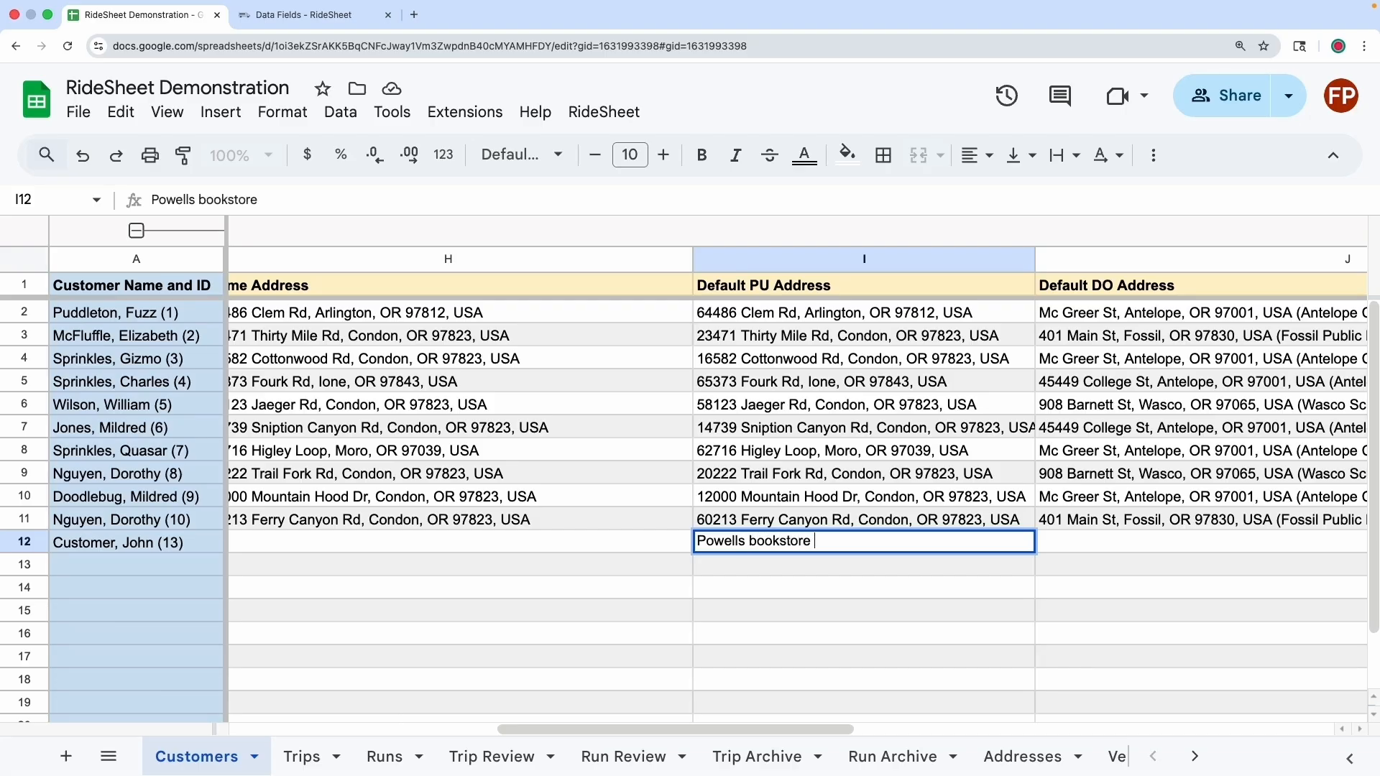
pyautogui.write('portland o')
pyautogui.write('r')
pyautogui.press('Return')
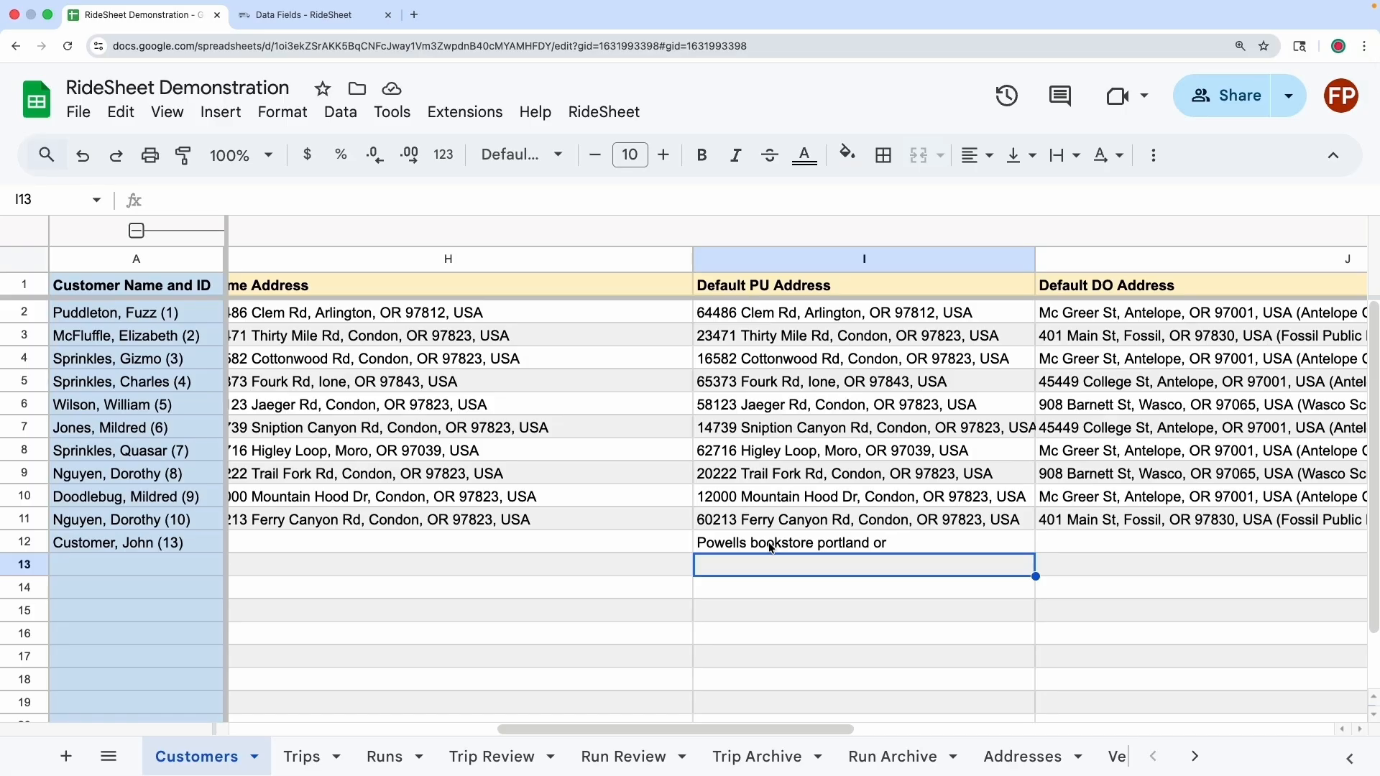
pyautogui.click(812, 545)
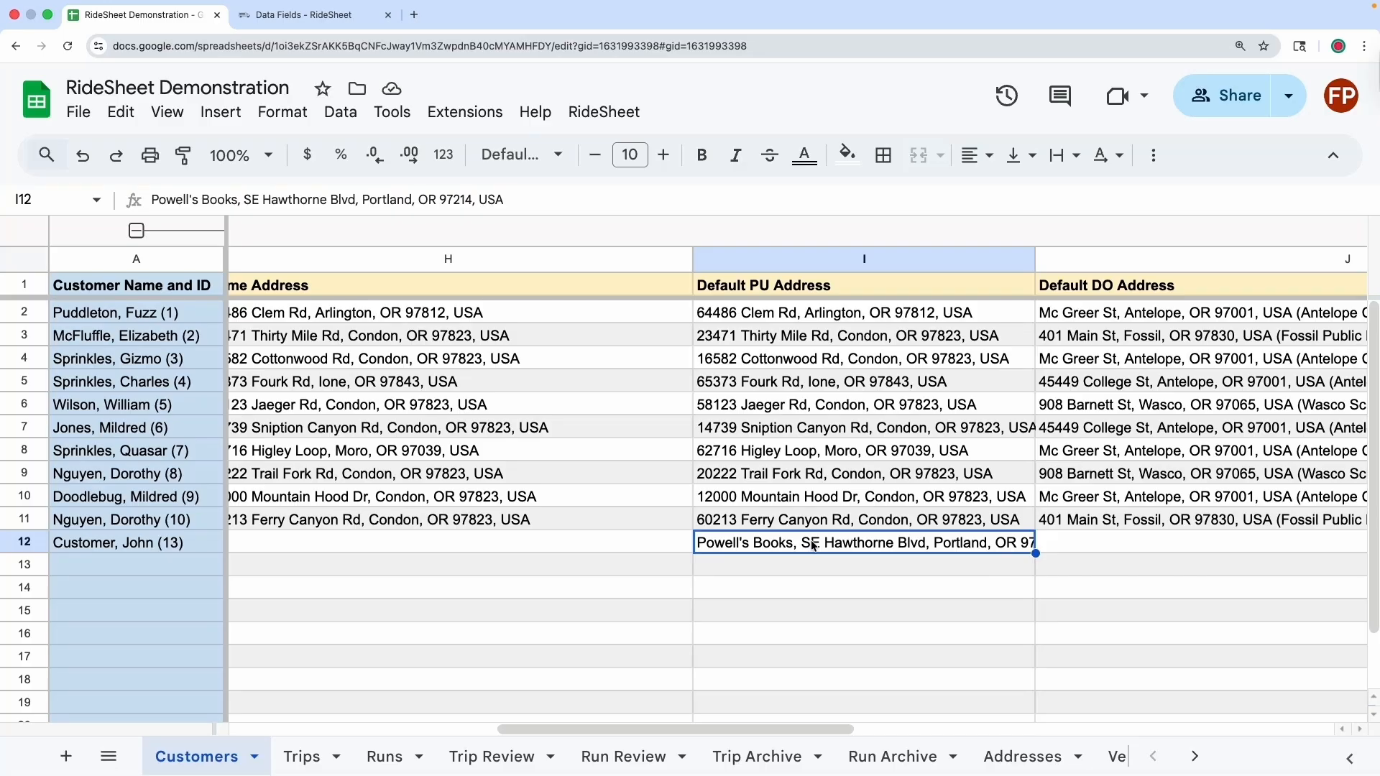
# Step: Set the new customer's Default Service ID to Primary and Default Trip Purpose to Other
pyautogui.press('Tab')
pyautogui.press('Tab')
pyautogui.press('Tab')
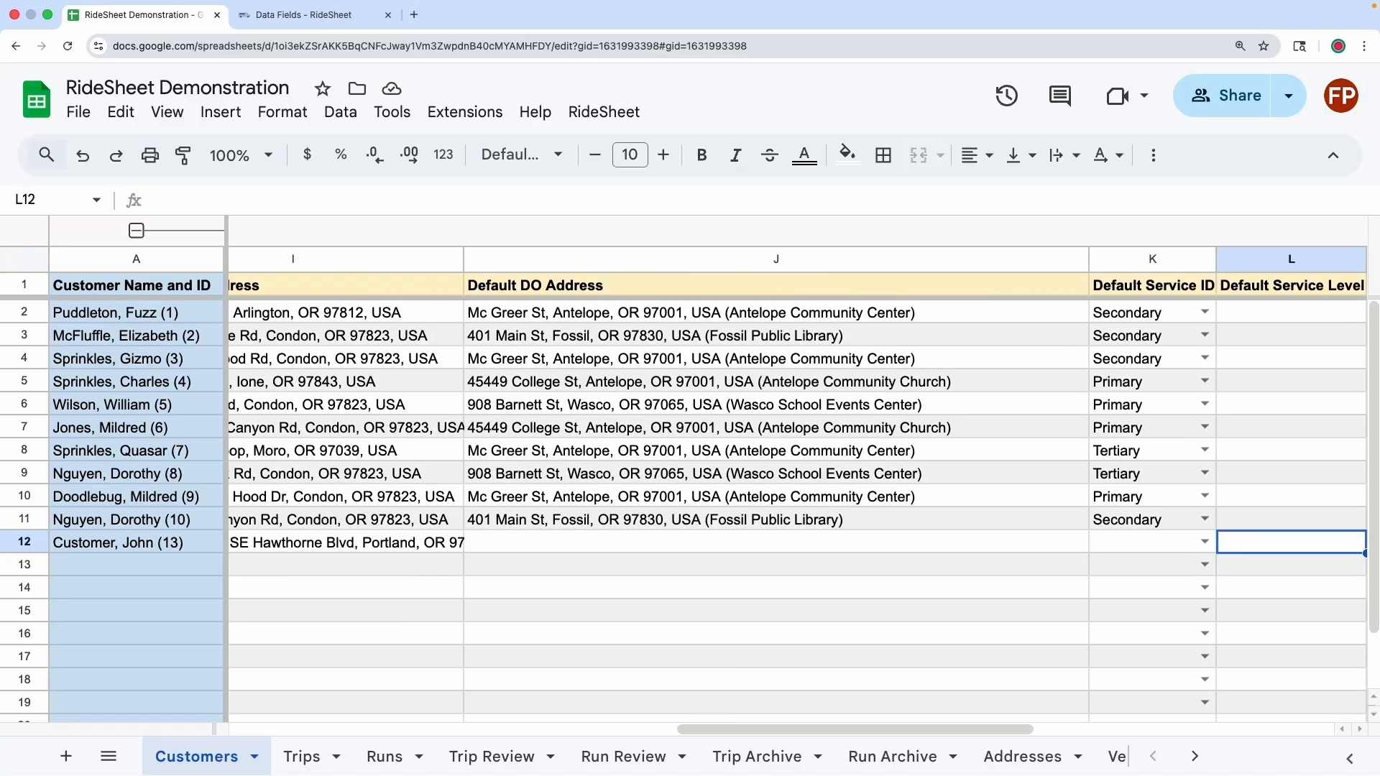
pyautogui.click(1204, 541)
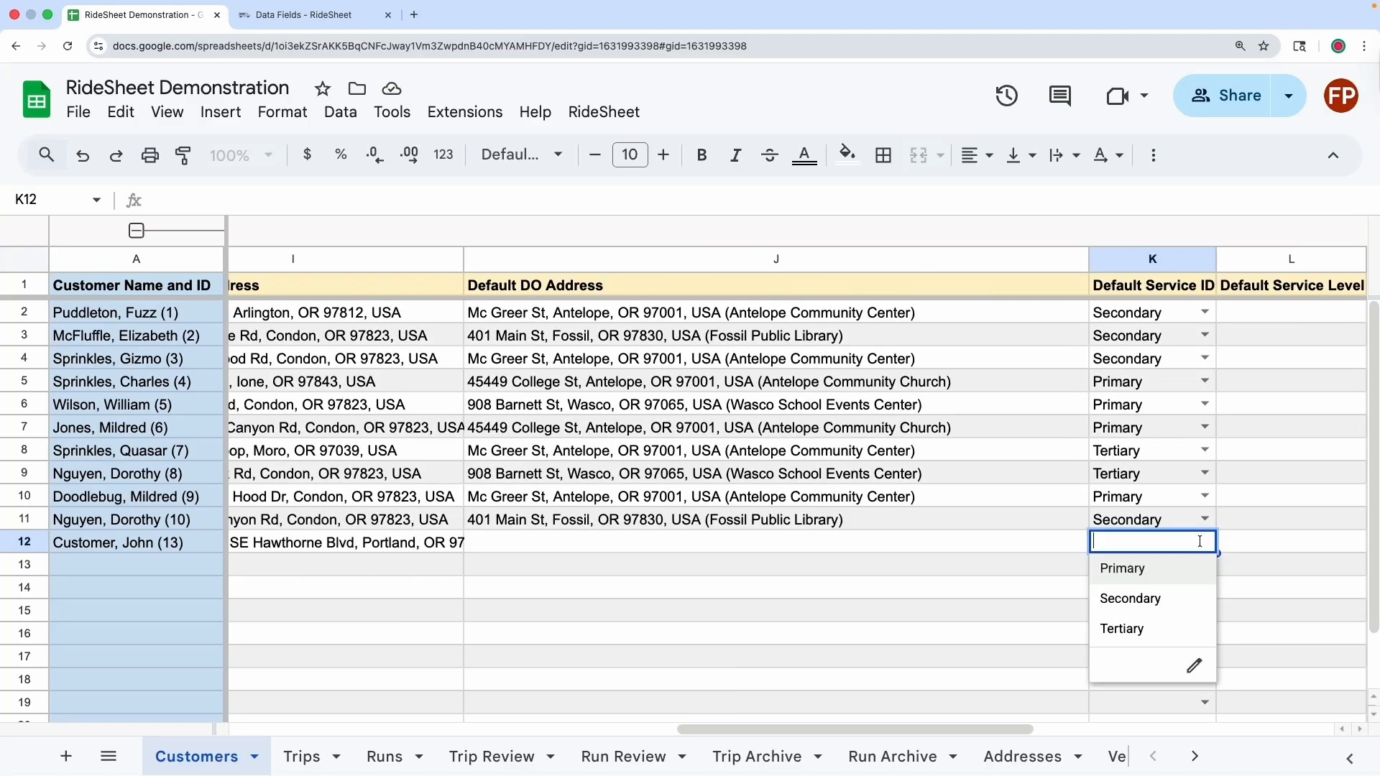
pyautogui.click(1153, 578)
pyautogui.hscroll(5, 1183, 559)
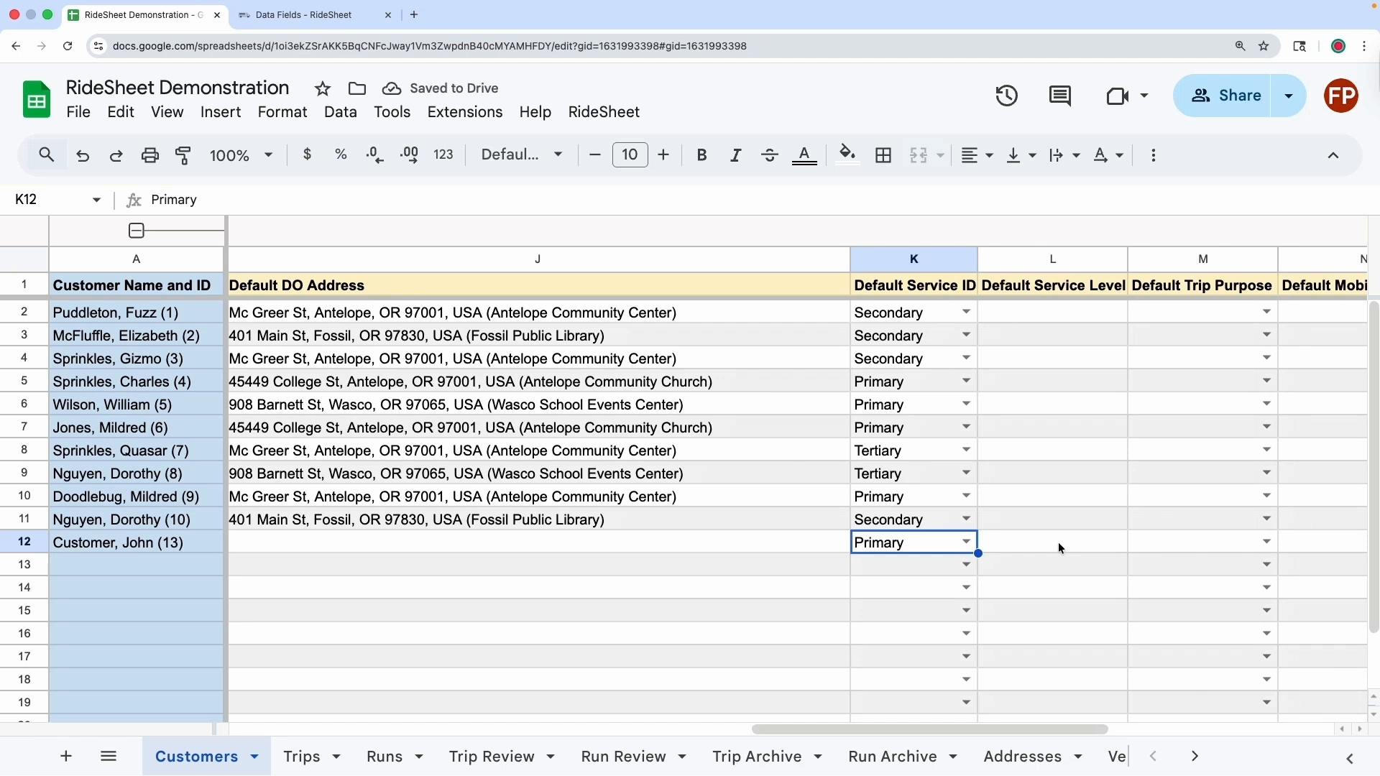
pyautogui.click(1265, 541)
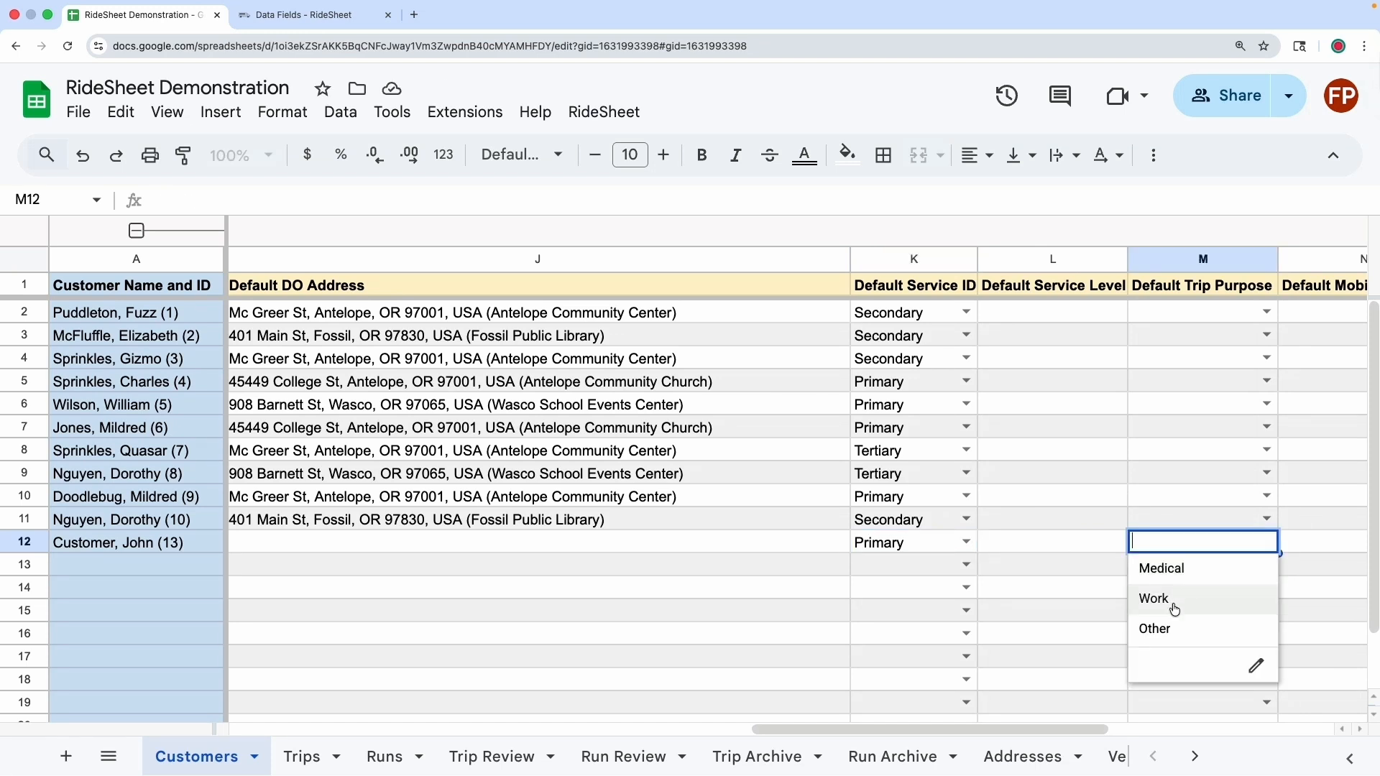
pyautogui.click(1170, 629)
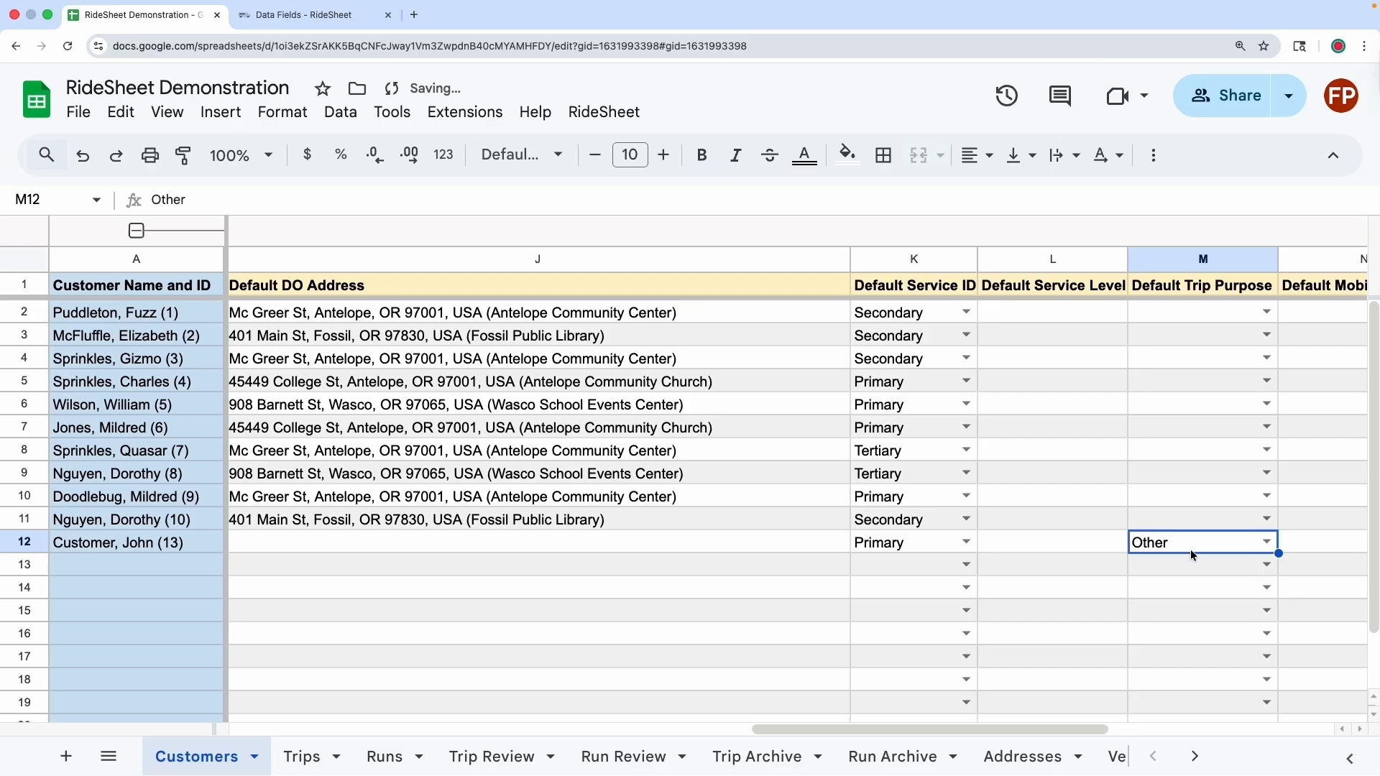
# Step: Switch to the Trips sheet and go to the first empty row below the existing trips
pyautogui.hscroll(-10, 1046, 567)
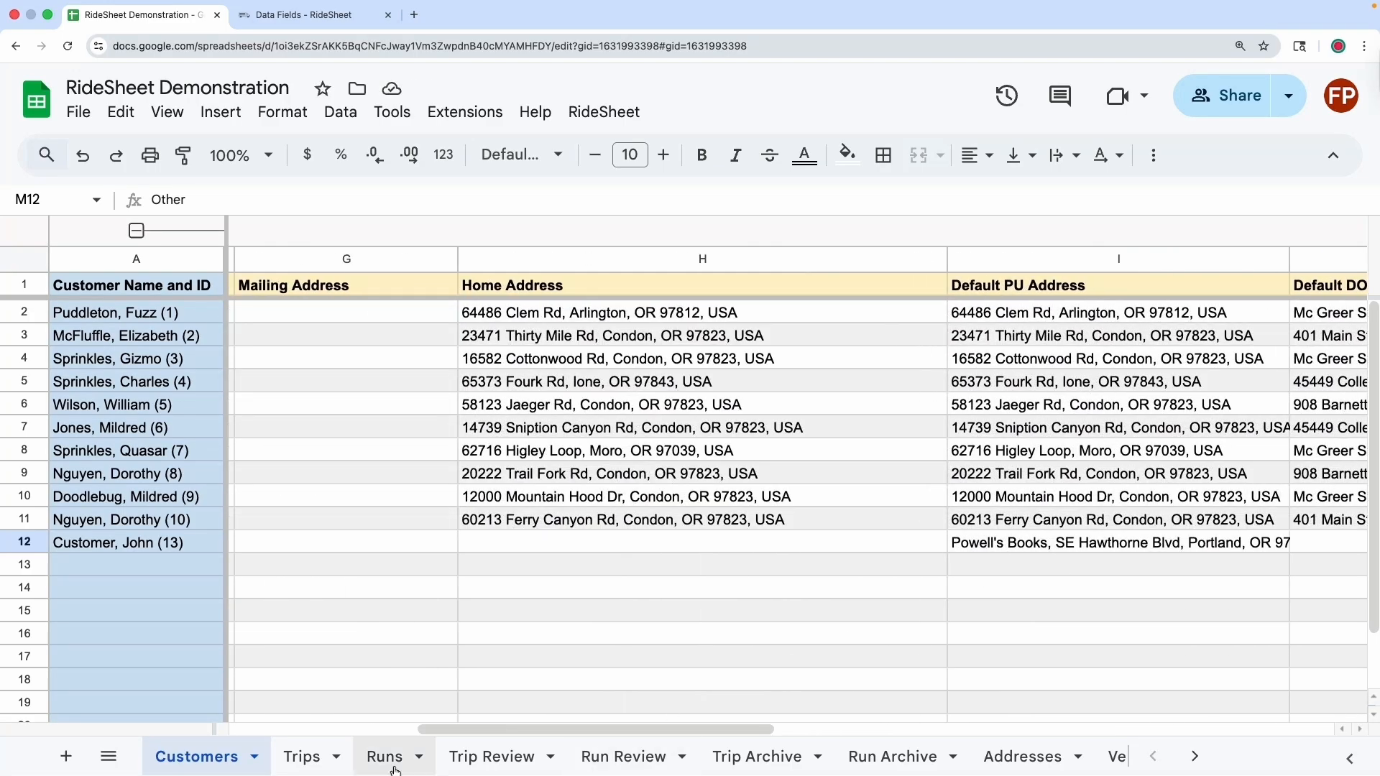
pyautogui.click(303, 758)
pyautogui.scroll(-1, 248, 676)
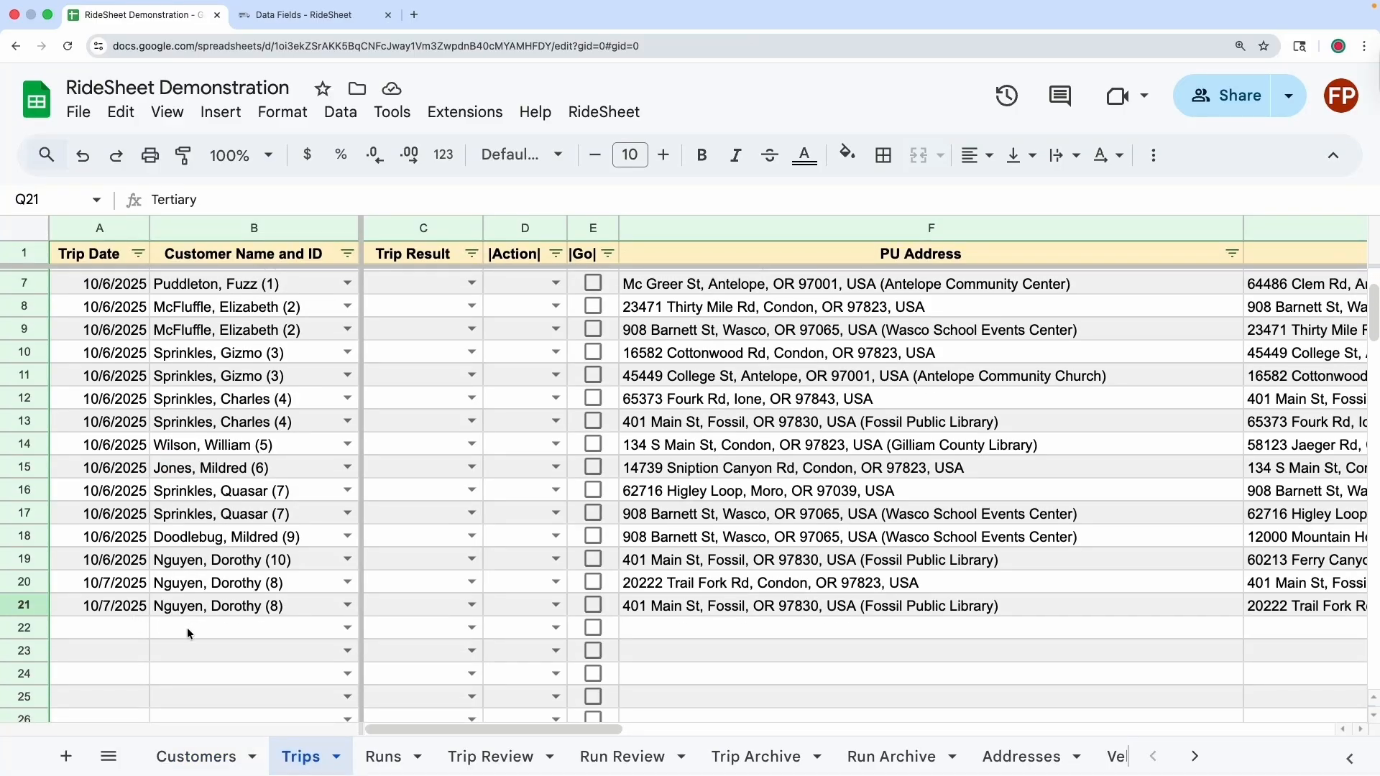
pyautogui.click(91, 628)
pyautogui.press('Return')
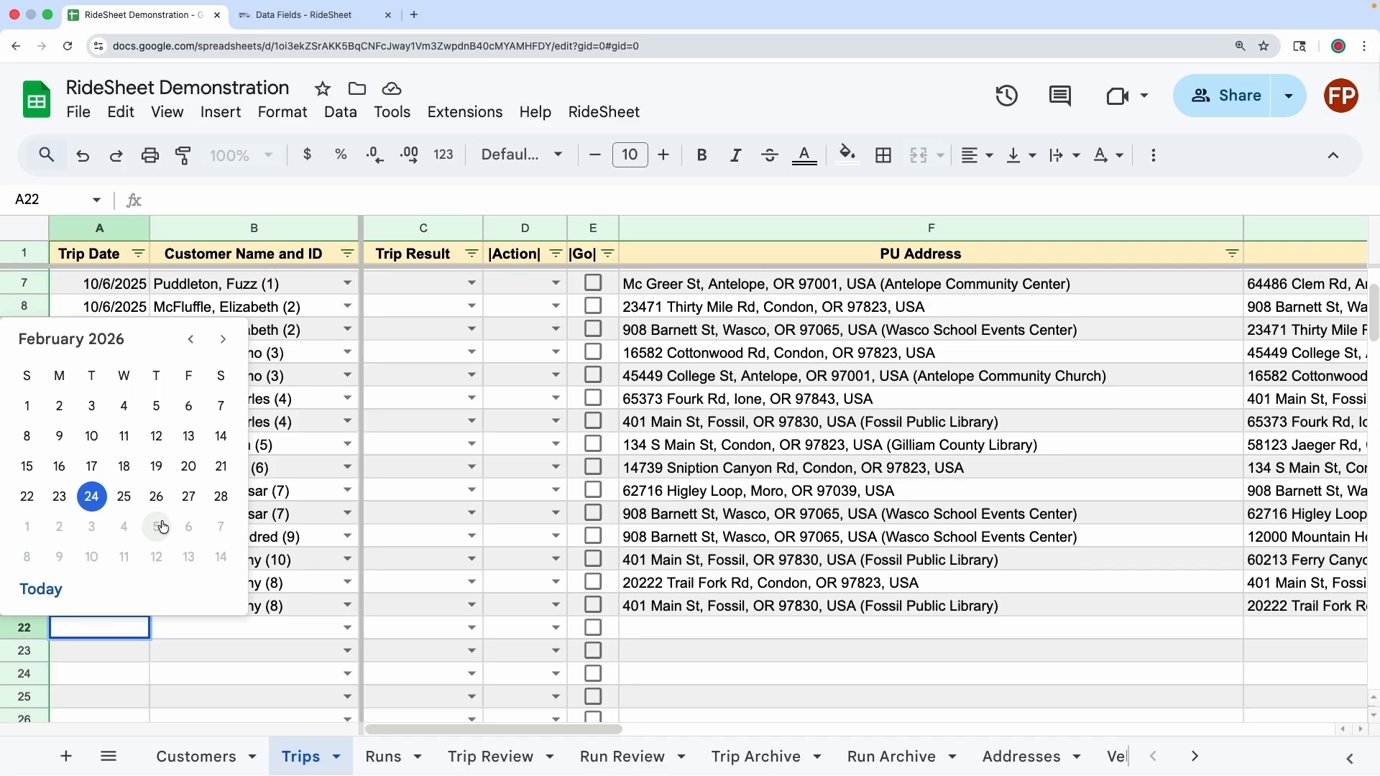
pyautogui.click(157, 636)
# Step: Copy the 10/7/2025 trip date from row 21 into row 22 and choose the newly added customer for that trip
pyautogui.click(100, 604)
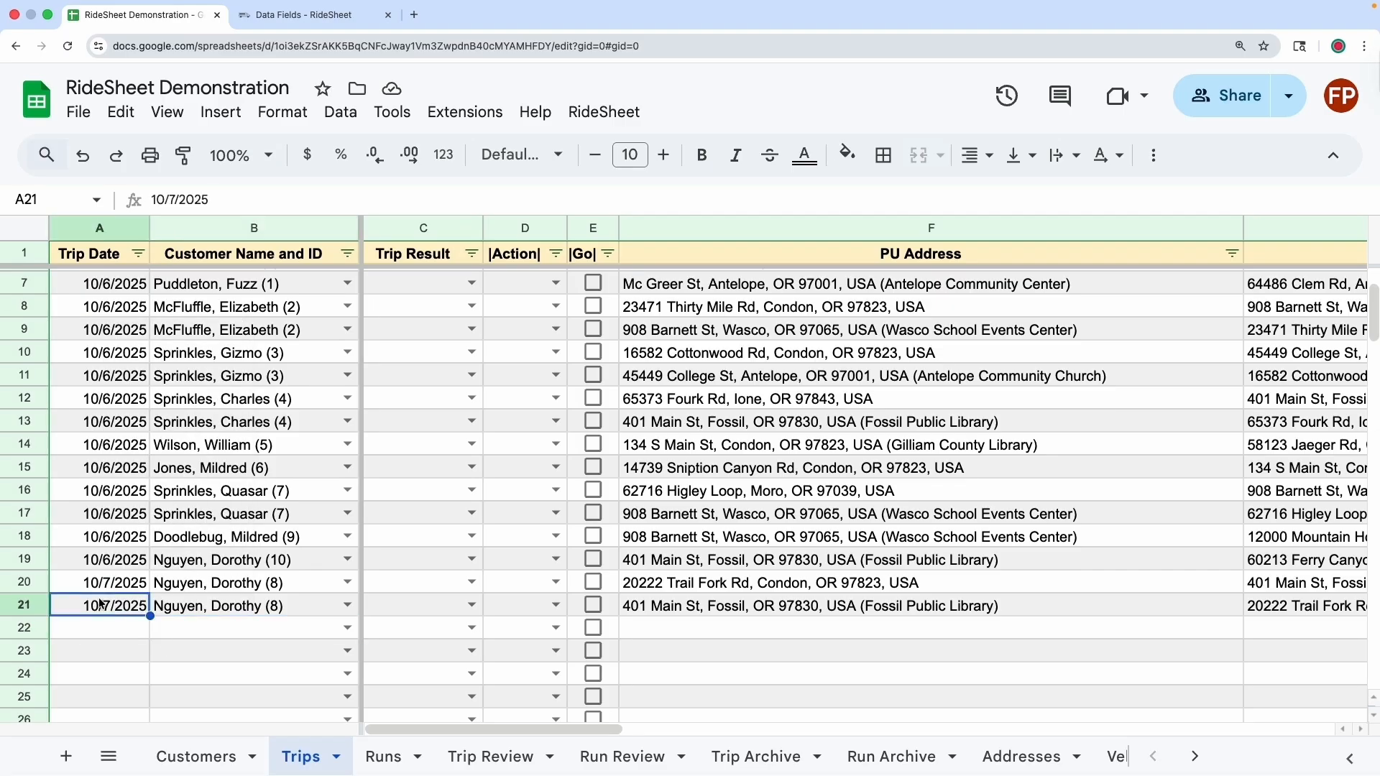
pyautogui.press('super+c')
pyautogui.press('Down')
pyautogui.press('super+v')
pyautogui.press('Tab')
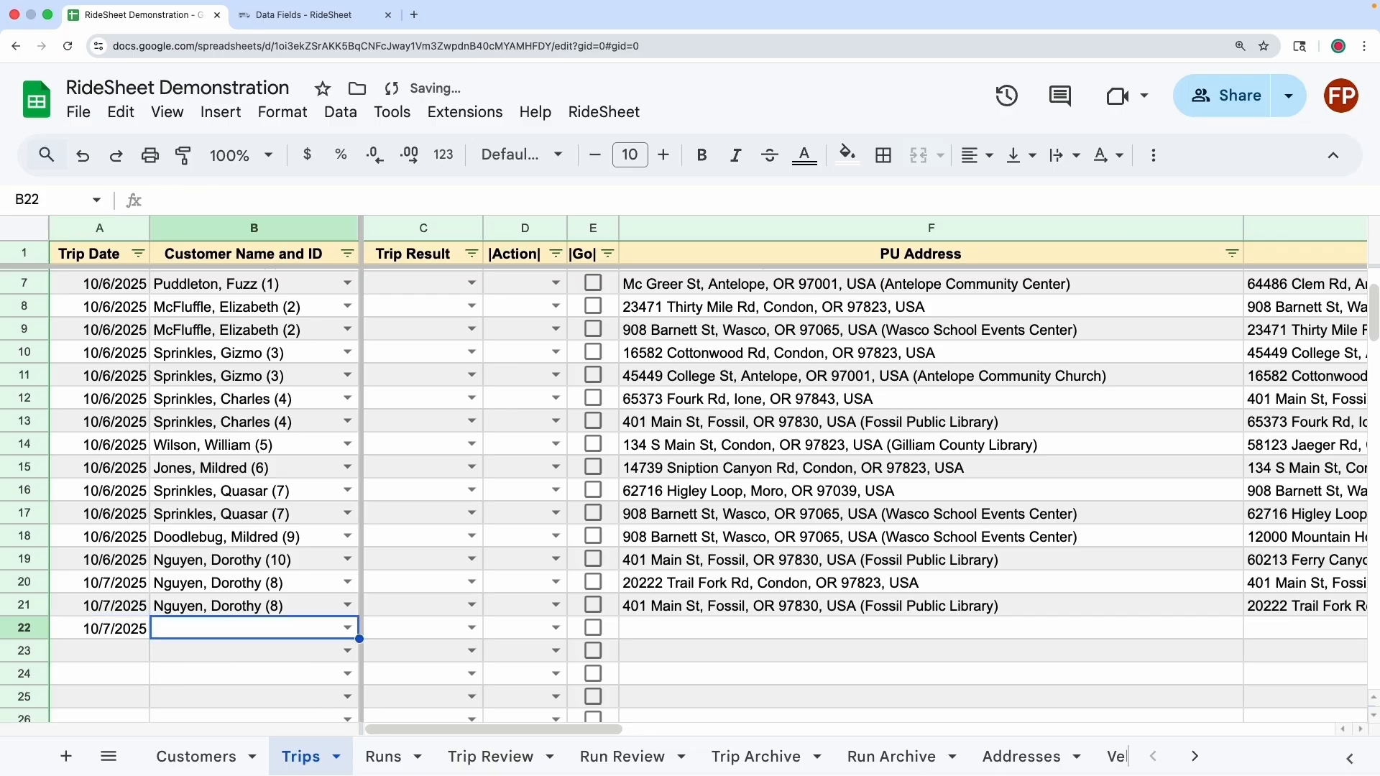
pyautogui.write('cust')
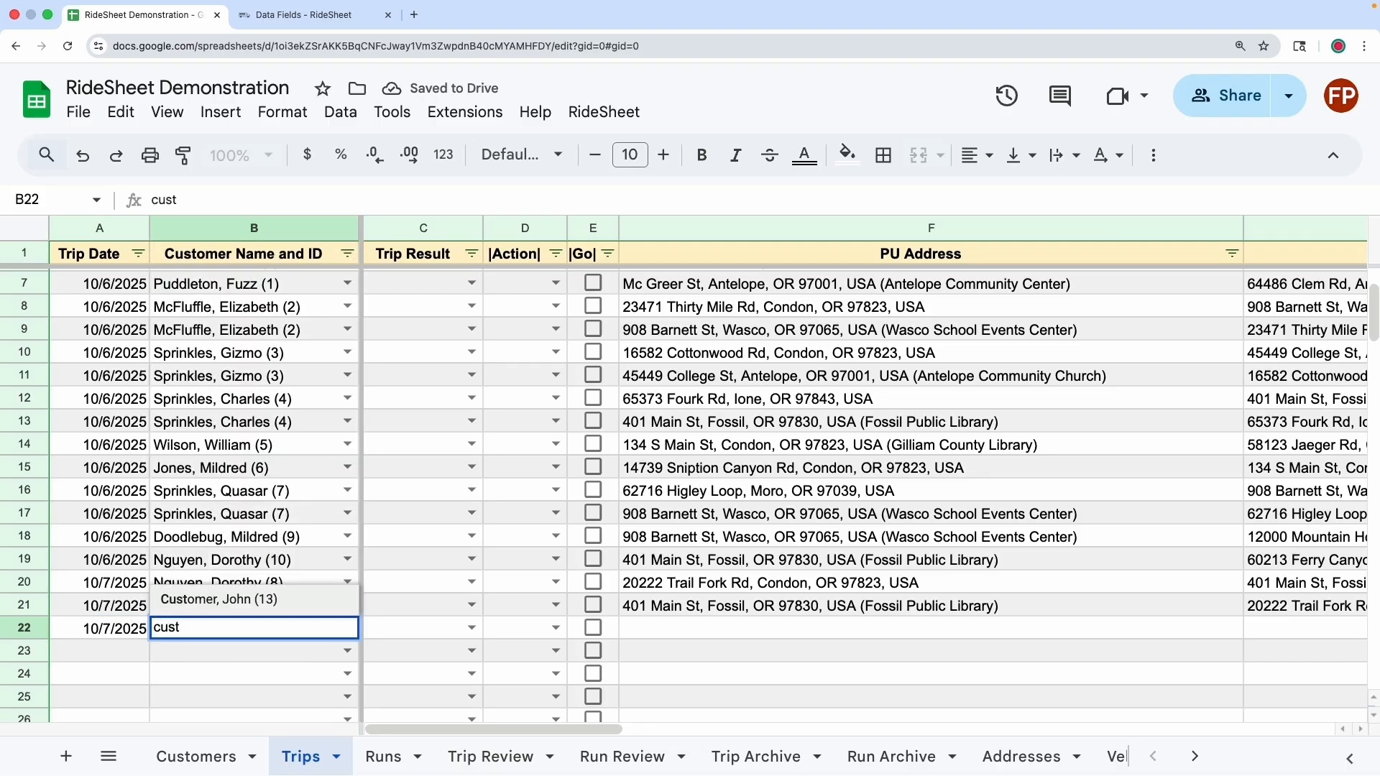
pyautogui.click(216, 599)
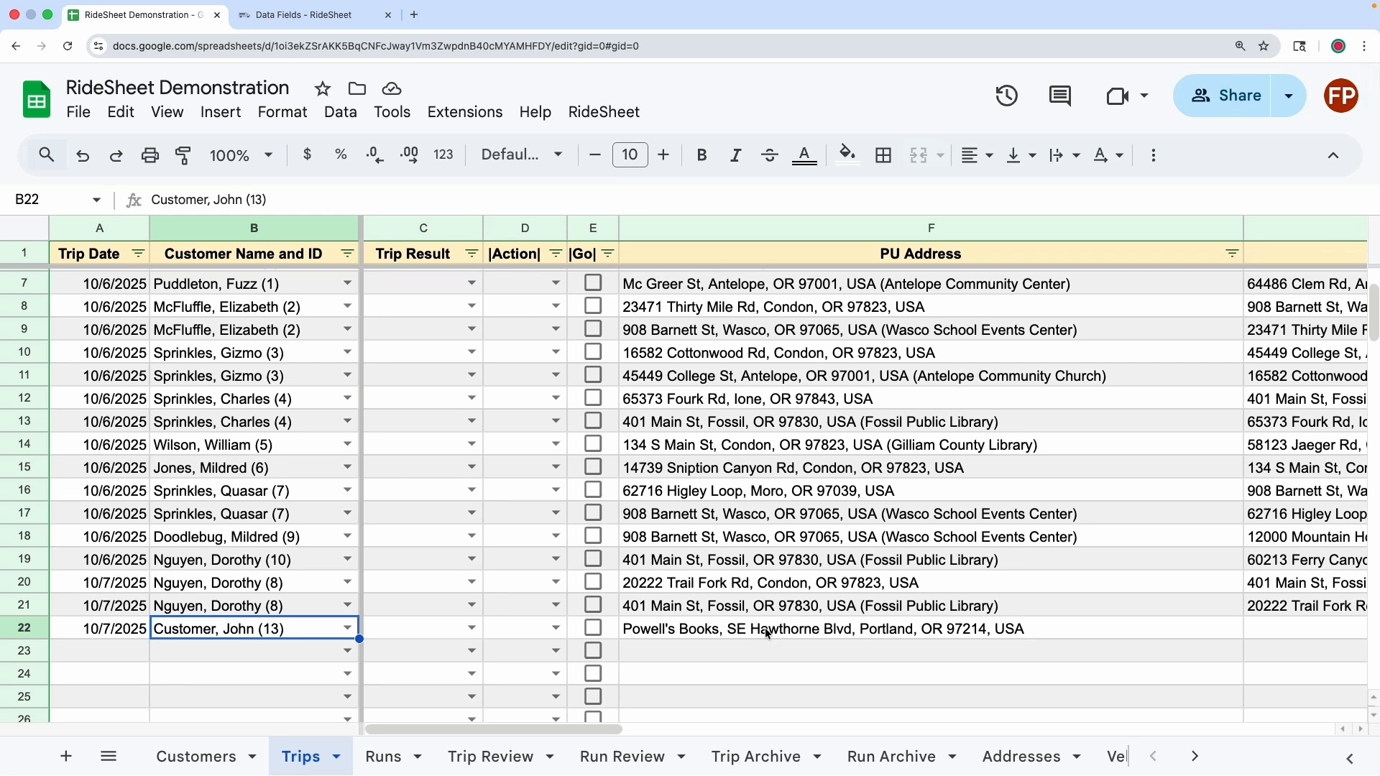
# Step: Check the PU Address and DO Address cells of the new trip in row 22
pyautogui.hscroll(3, 842, 631)
pyautogui.scroll(1, 842, 630)
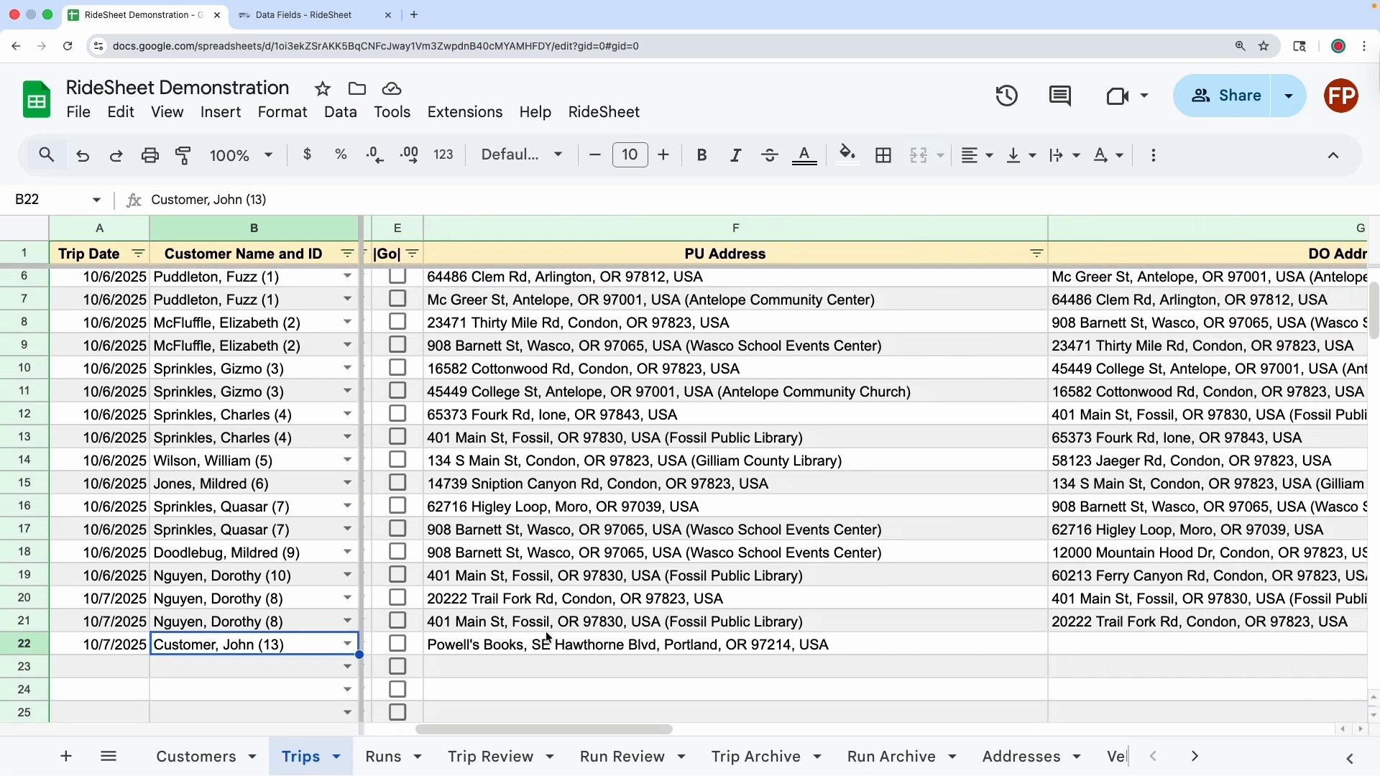
pyautogui.click(544, 644)
pyautogui.hscroll(5, 839, 620)
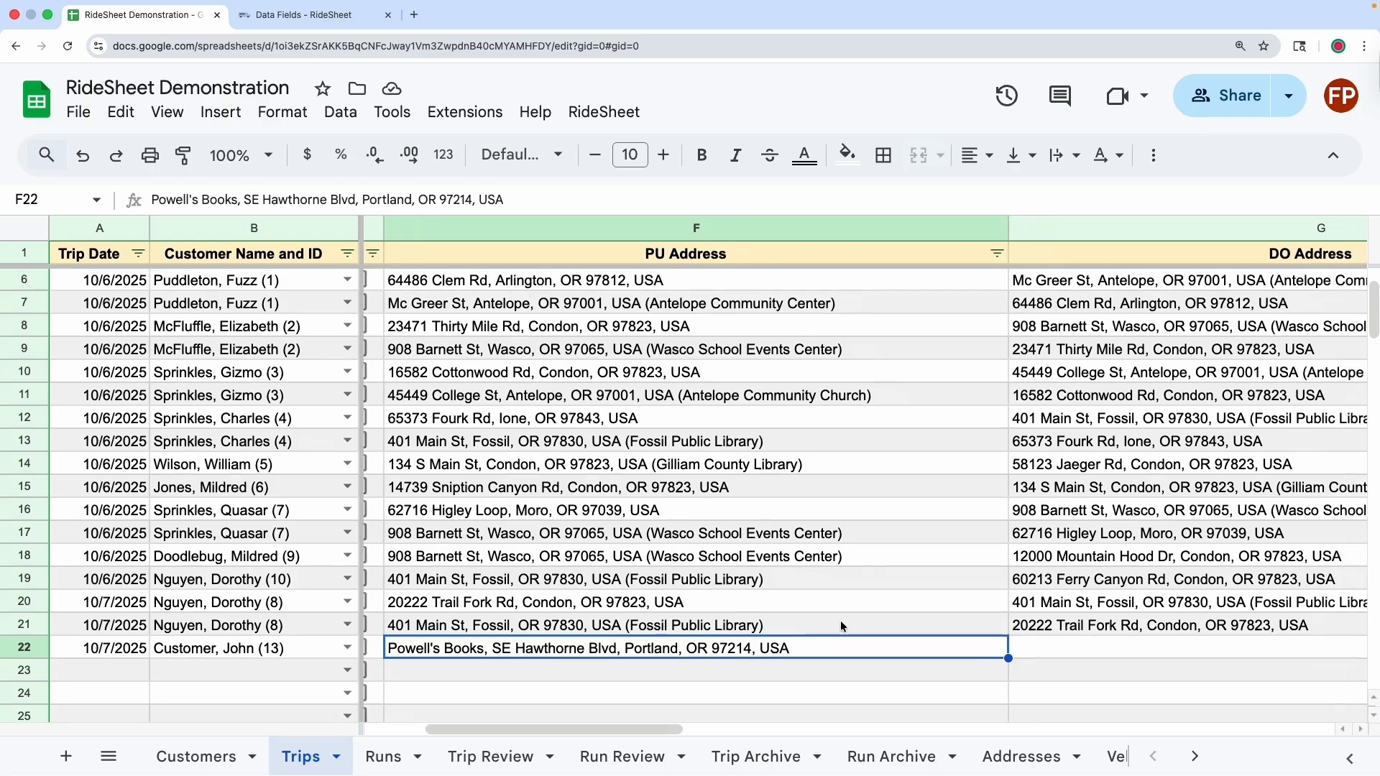
pyautogui.click(901, 648)
pyautogui.hscroll(5, 900, 642)
pyautogui.scroll(-1, 900, 642)
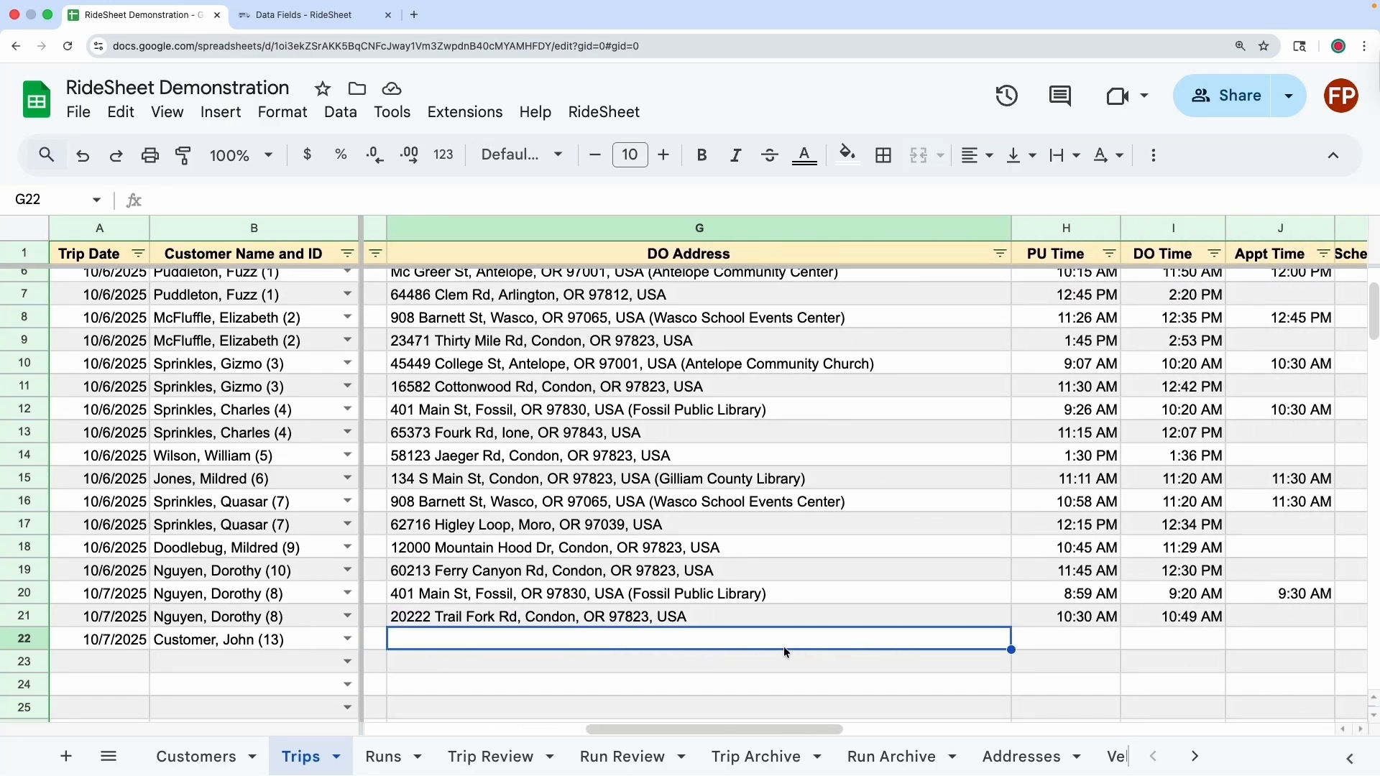
# Step: Check the Service ID and Trip Purpose cells of the new trip in row 22
pyautogui.hscroll(10, 785, 652)
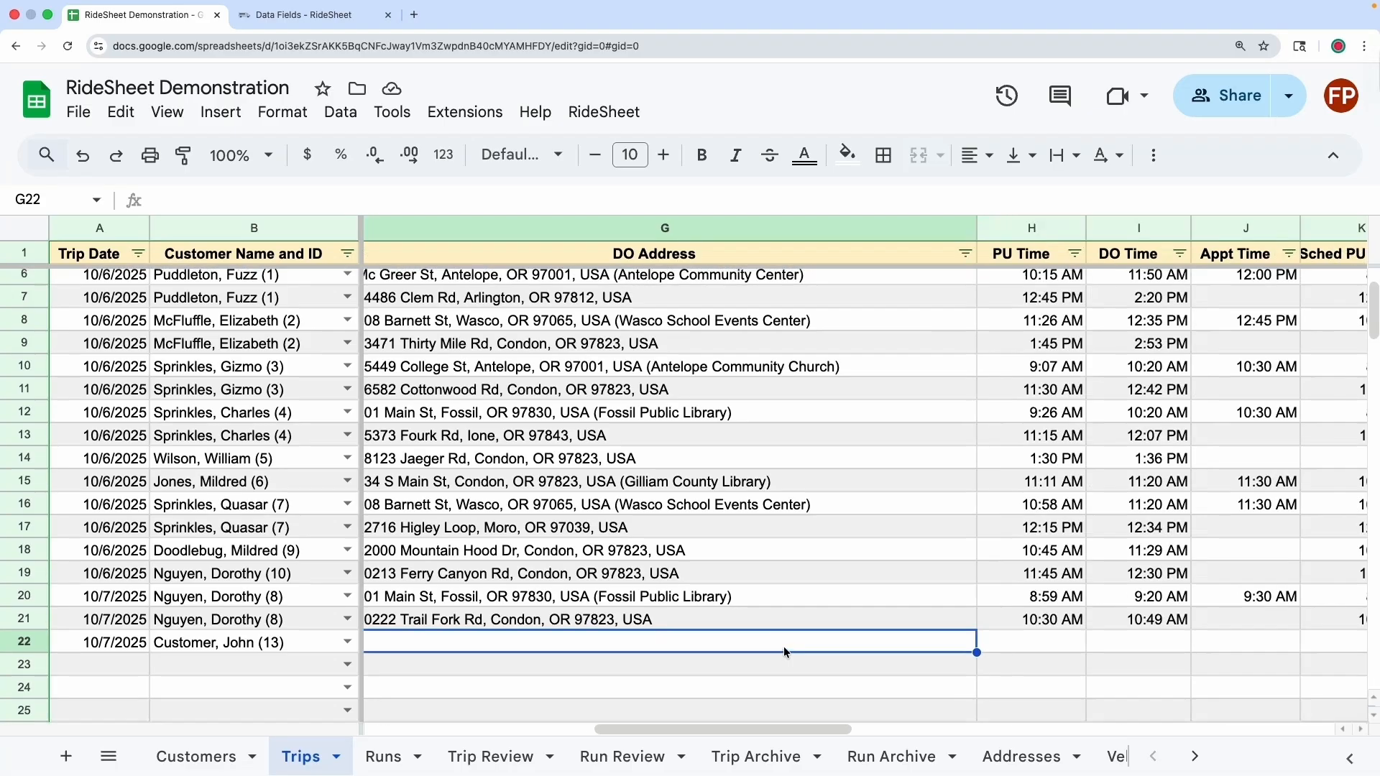
pyautogui.hscroll(10, 919, 645)
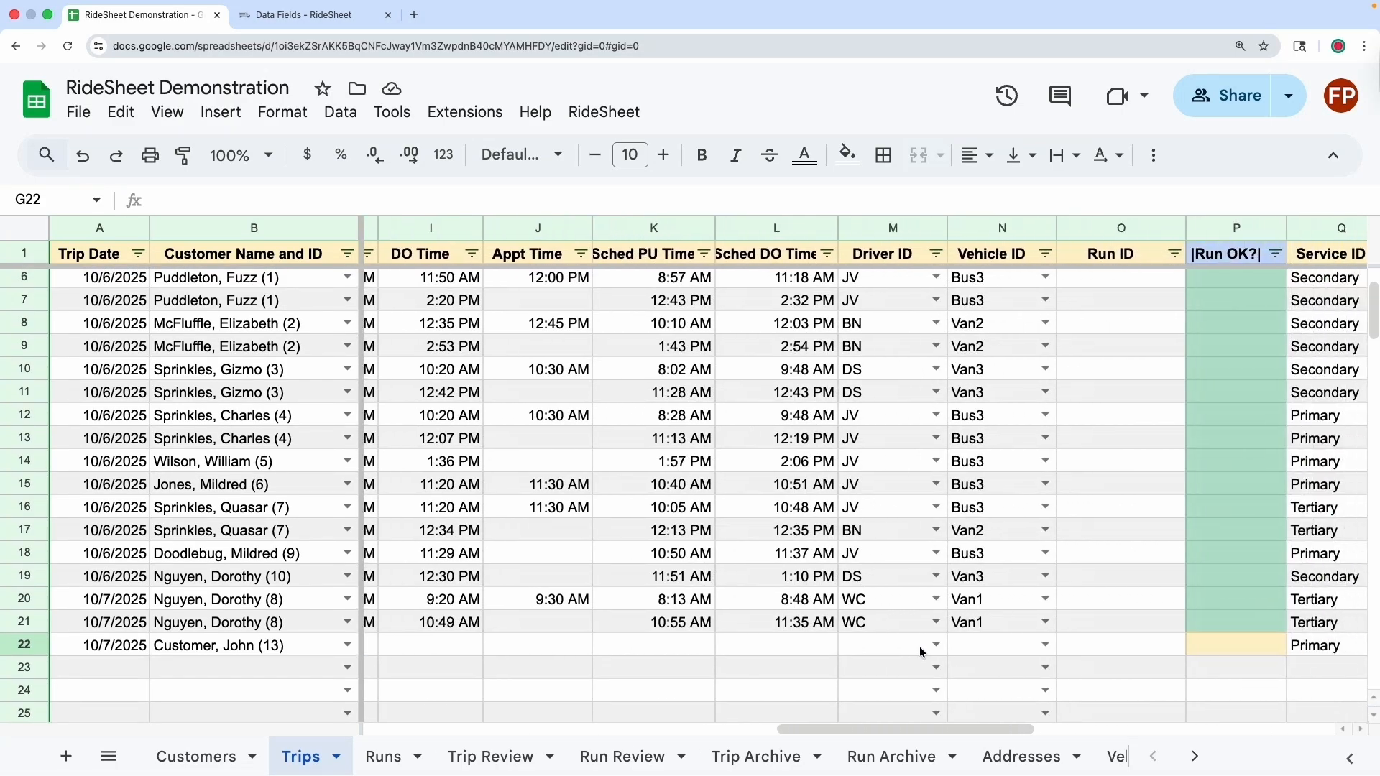
pyautogui.click(868, 654)
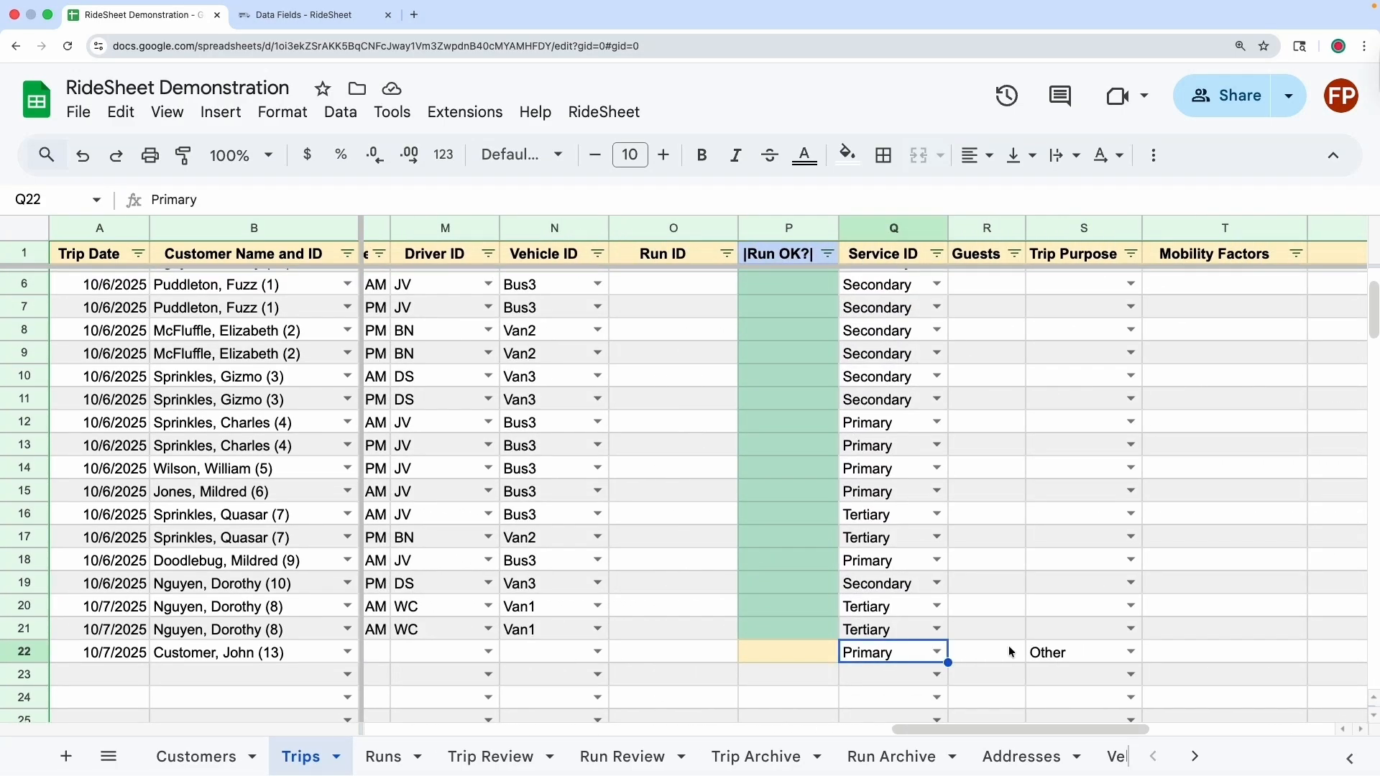
pyautogui.click(1076, 651)
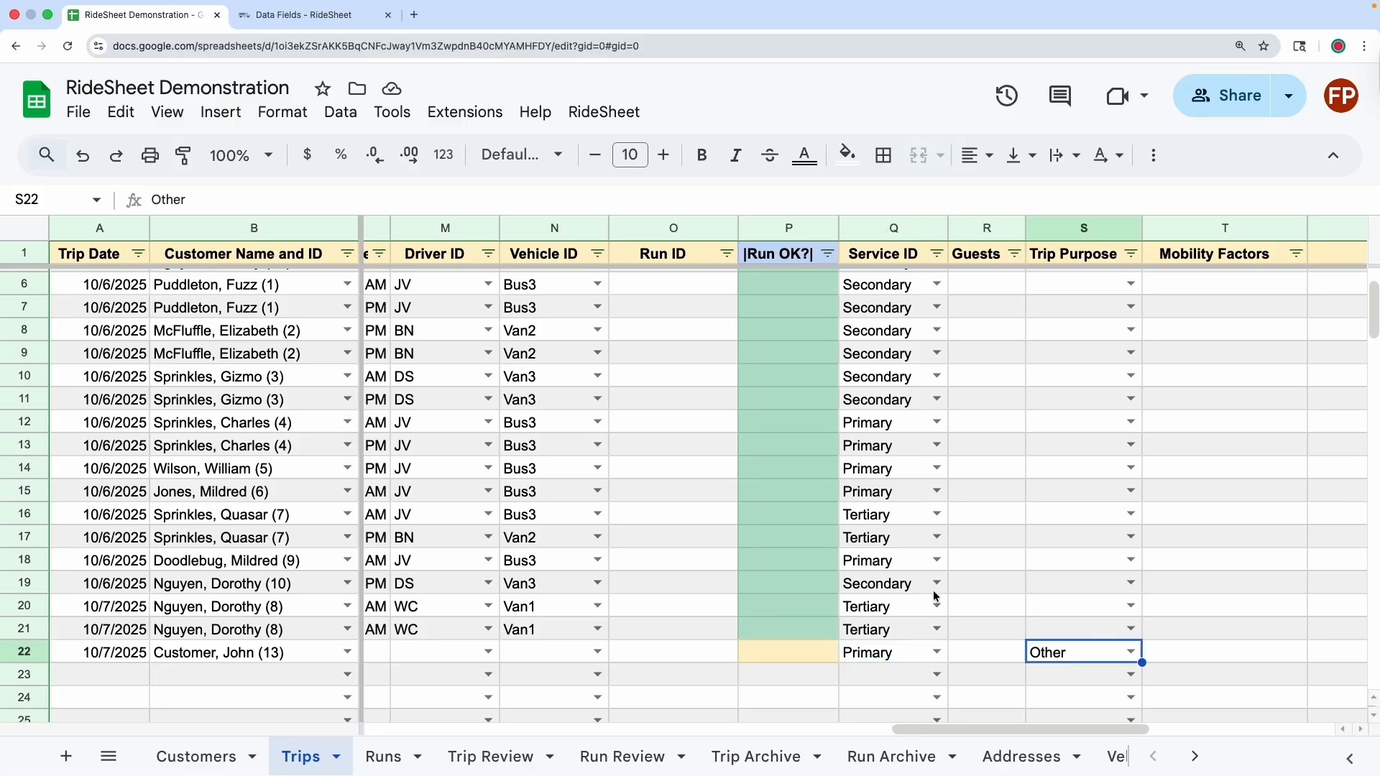
# Step: Return to the Customers sheet and select the Home Address header cell
pyautogui.hscroll(-10, 889, 700)
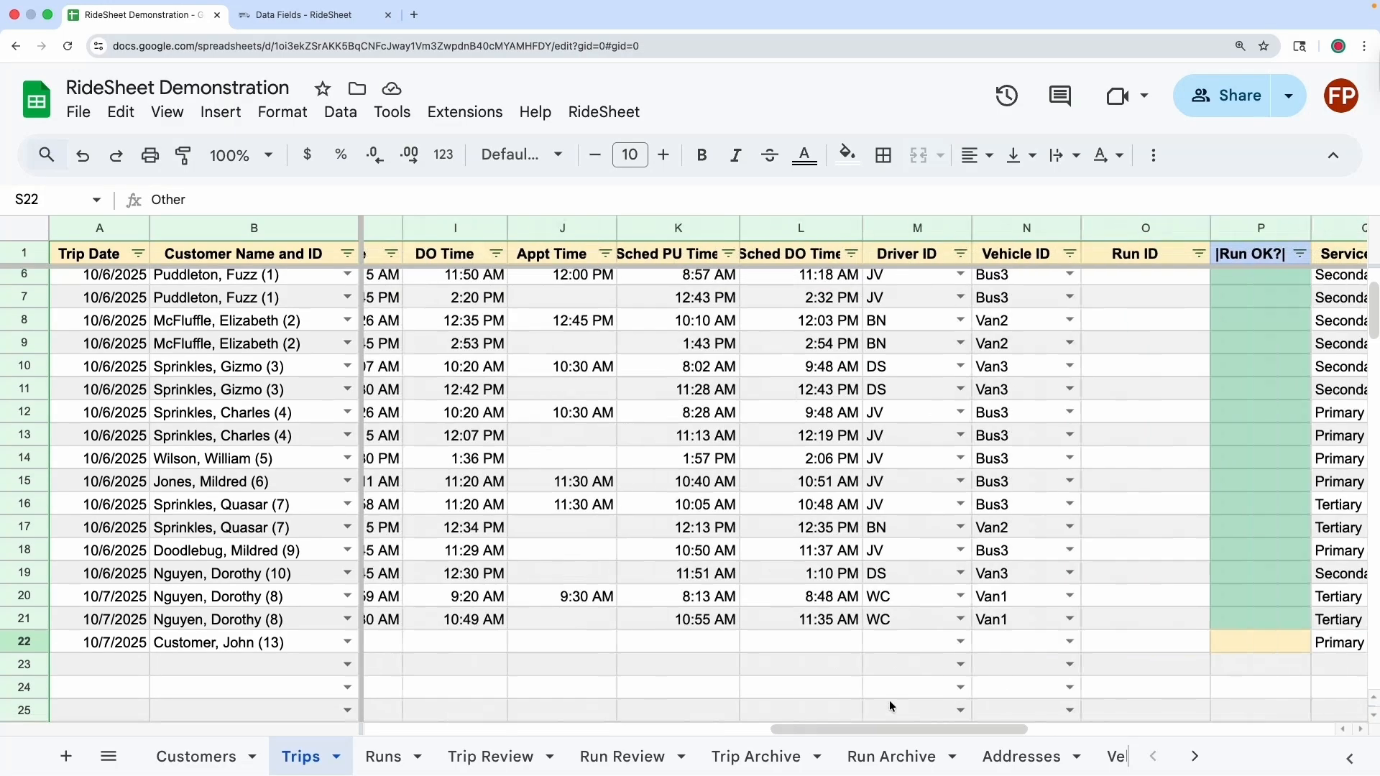
pyautogui.hscroll(-5, 890, 705)
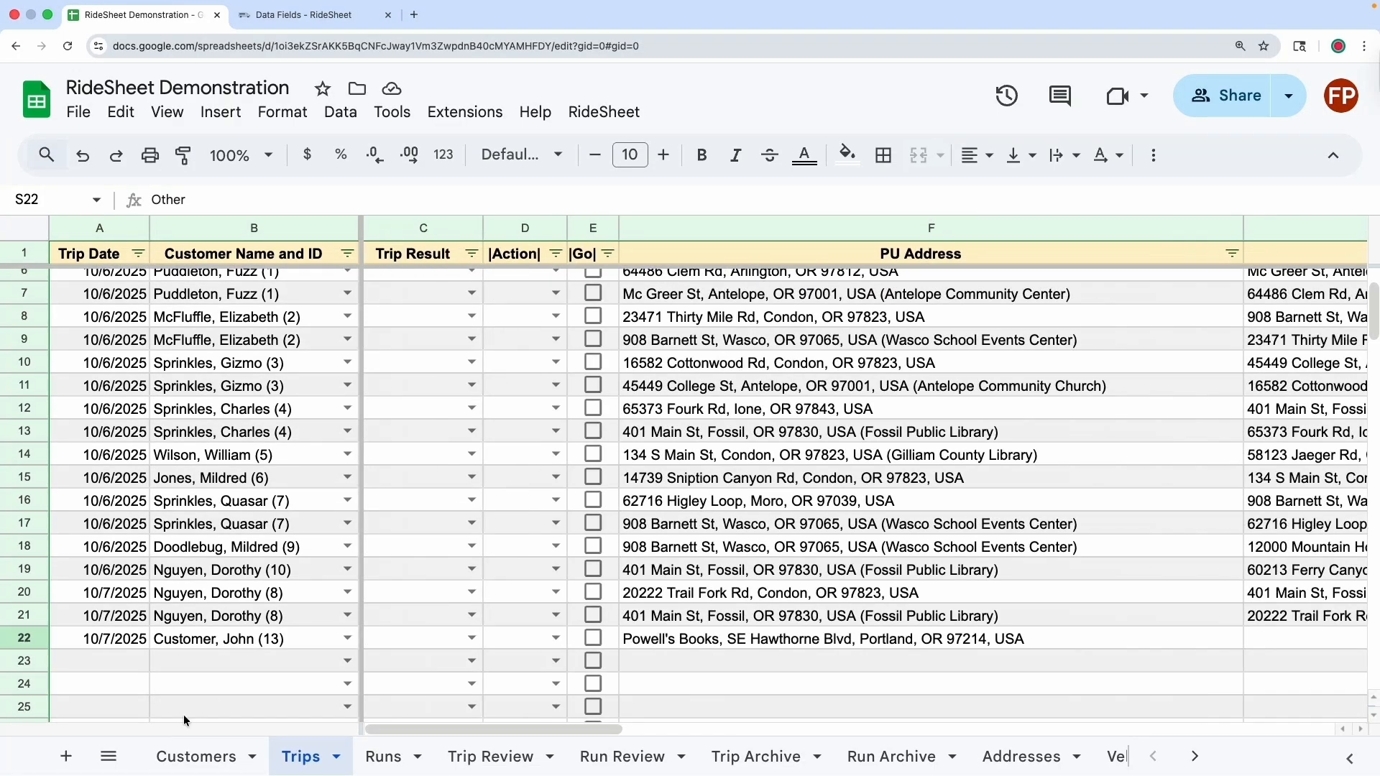
pyautogui.click(196, 756)
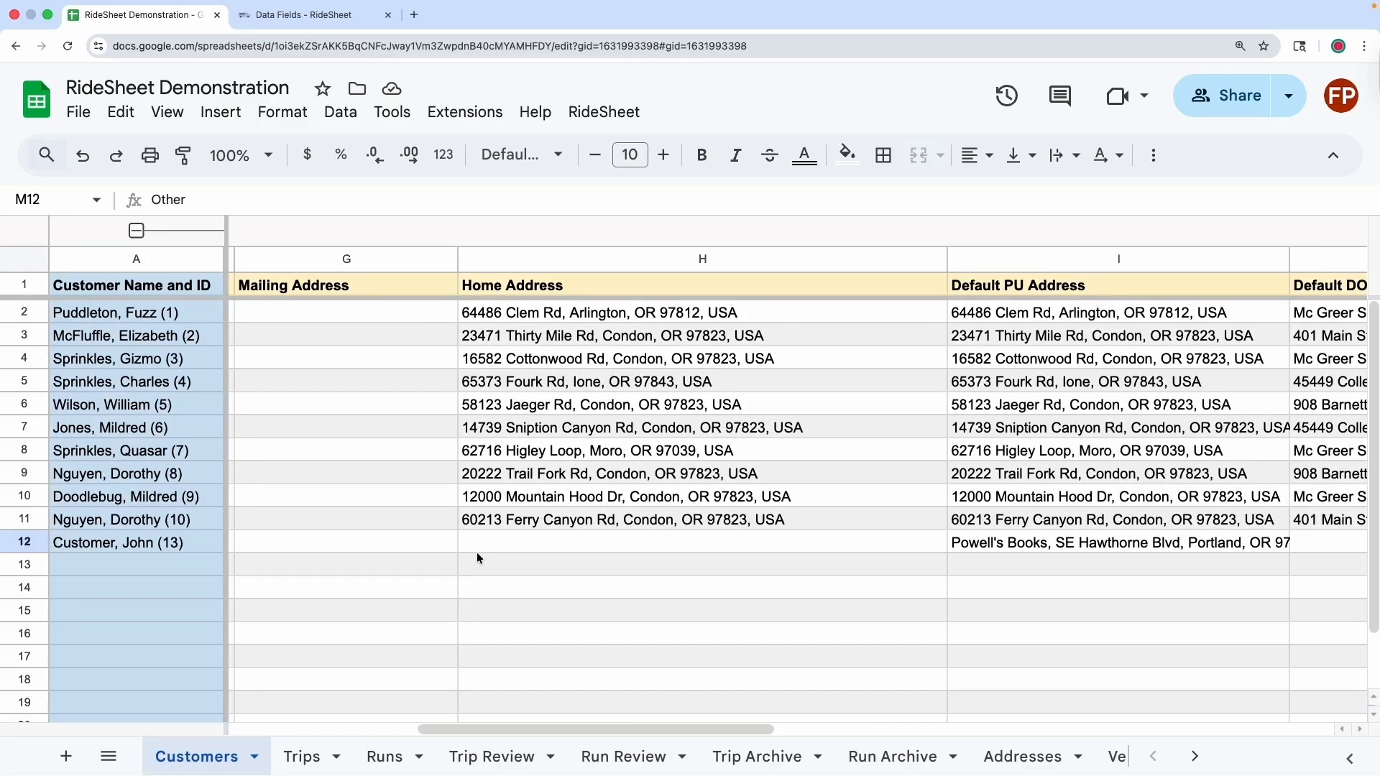
pyautogui.click(832, 284)
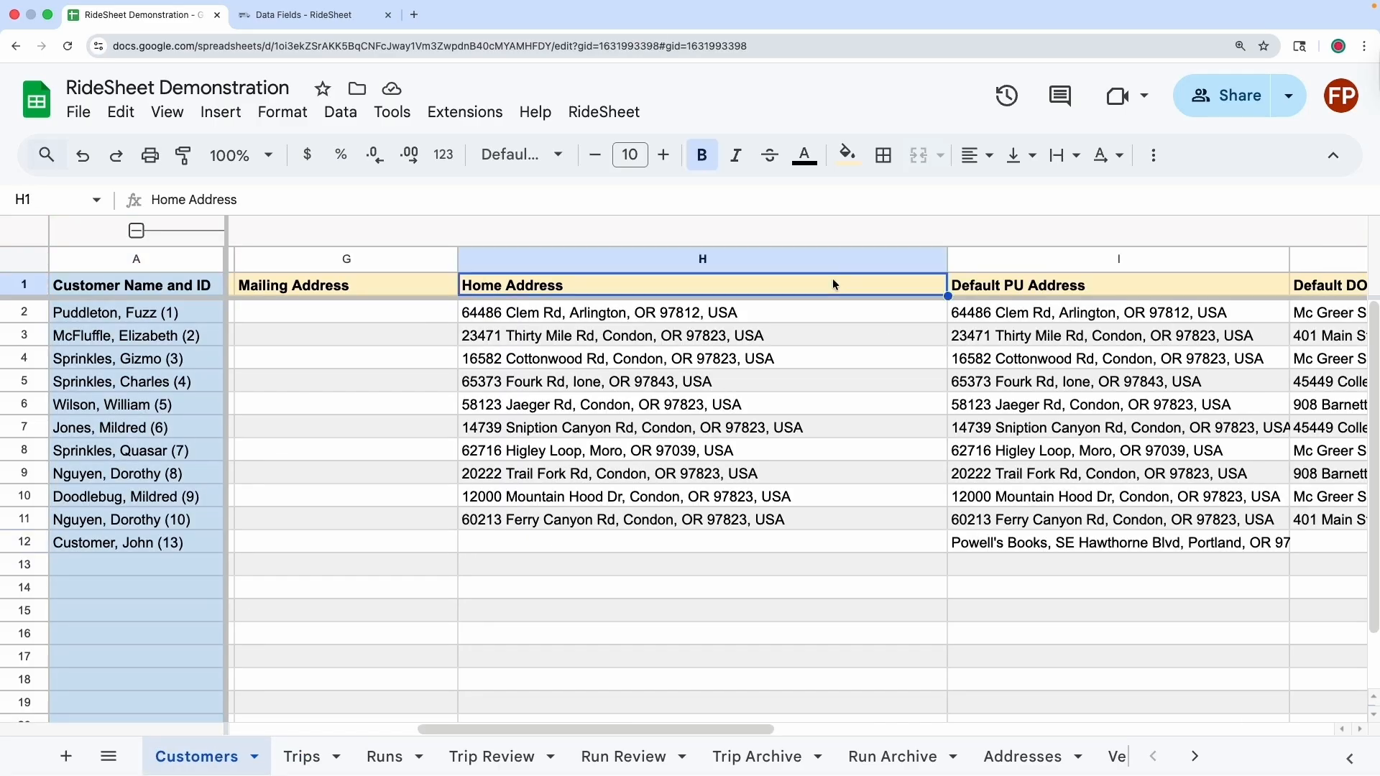